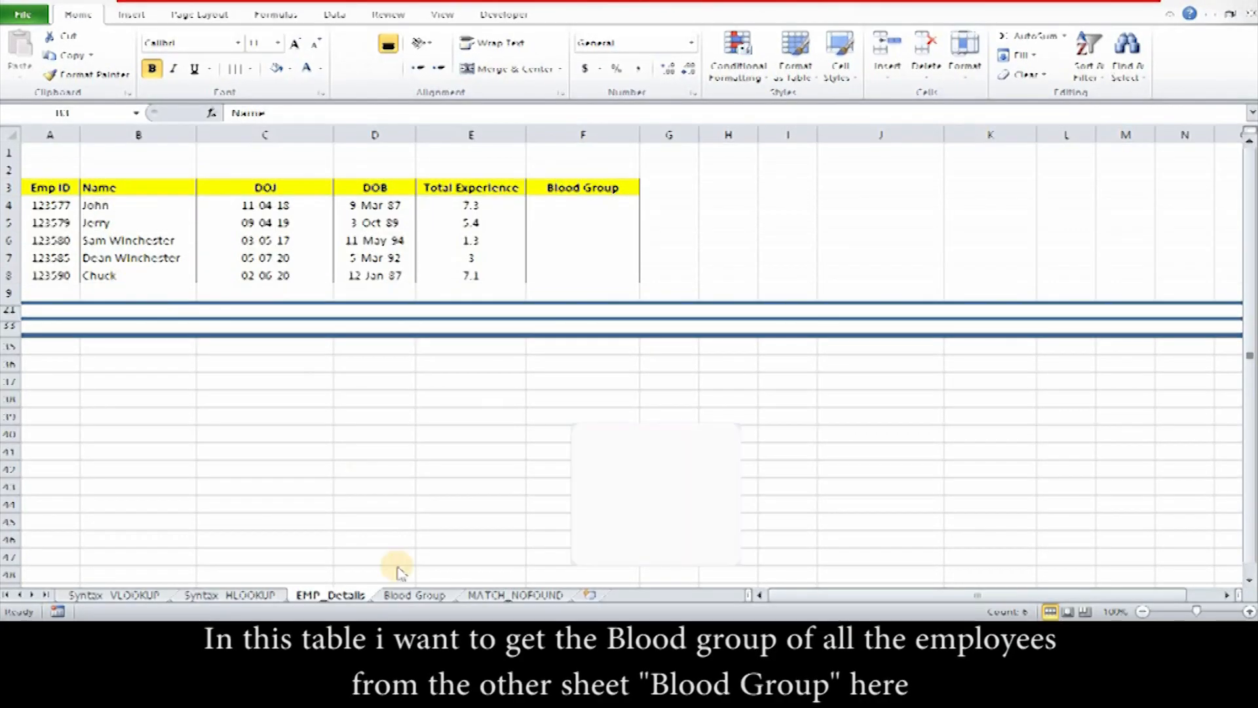
Review the Emp ID, Name and Blood Group columns on the Blood Group sheet and the employees listed on EMP_Details.
{"action": "left_click", "coordinate": [401, 596]}
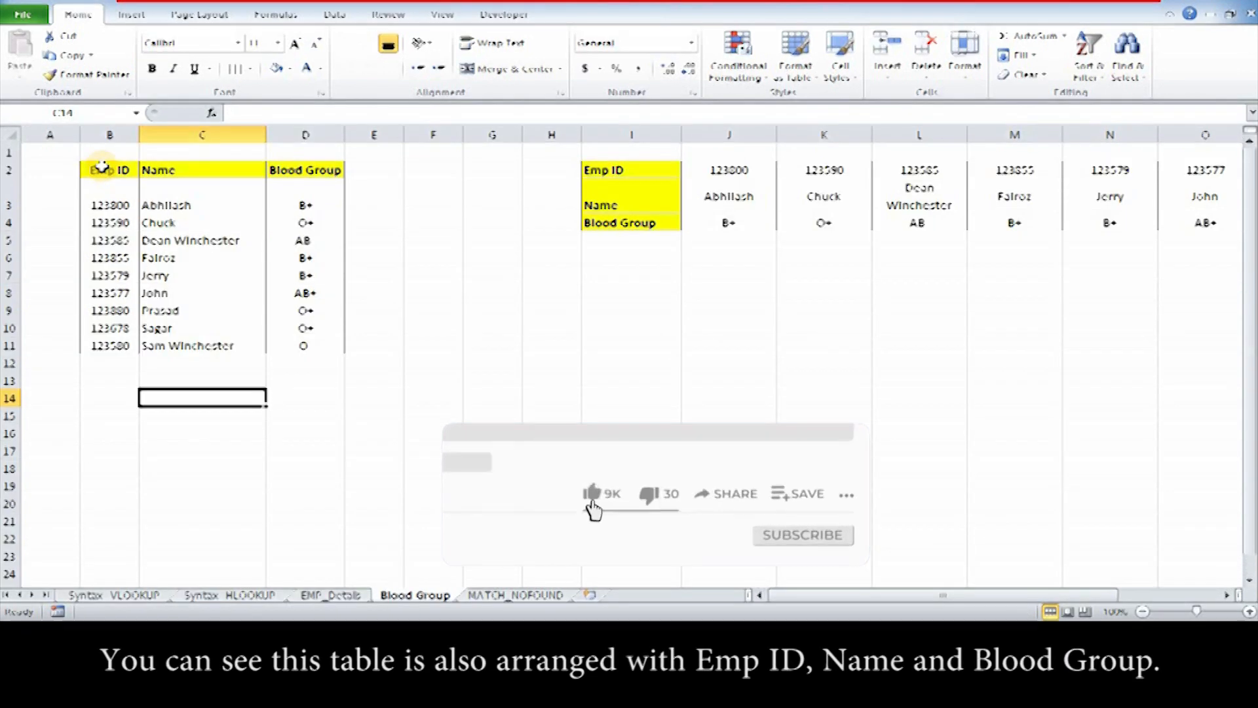
{"action": "left_click_drag", "start_coordinate": [99, 170], "coordinate": [229, 170]}
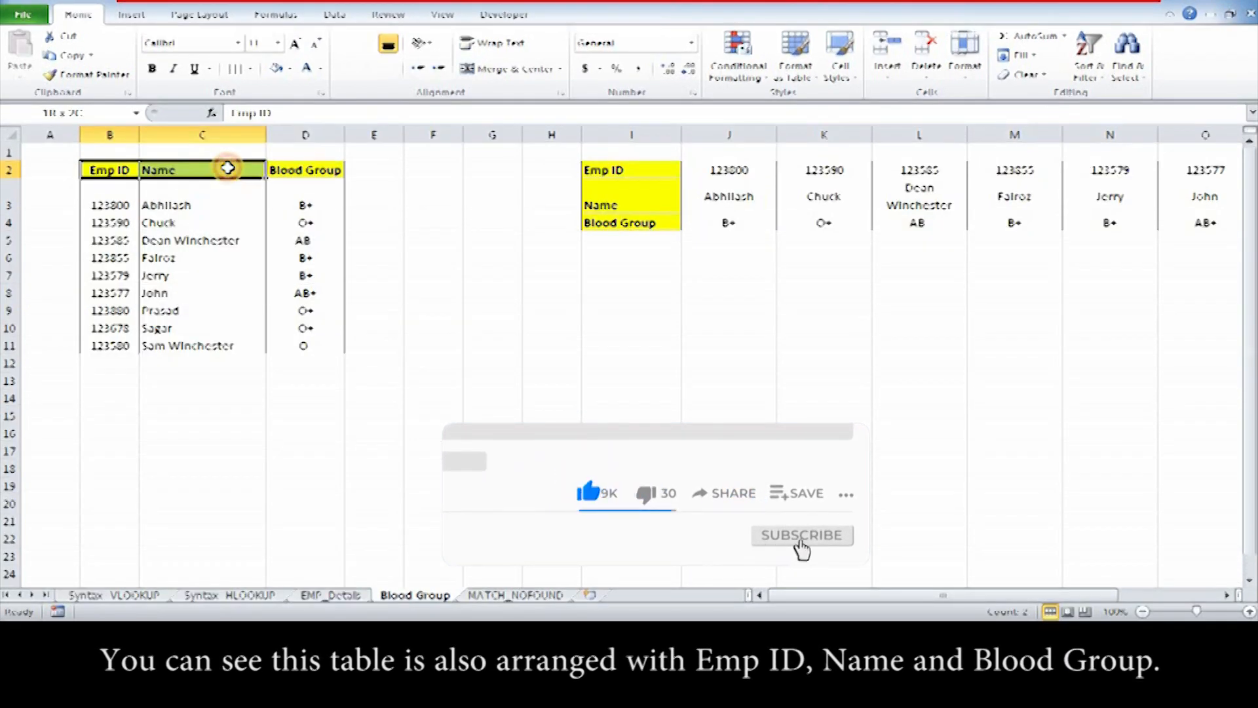
{"action": "left_click", "coordinate": [320, 200]}
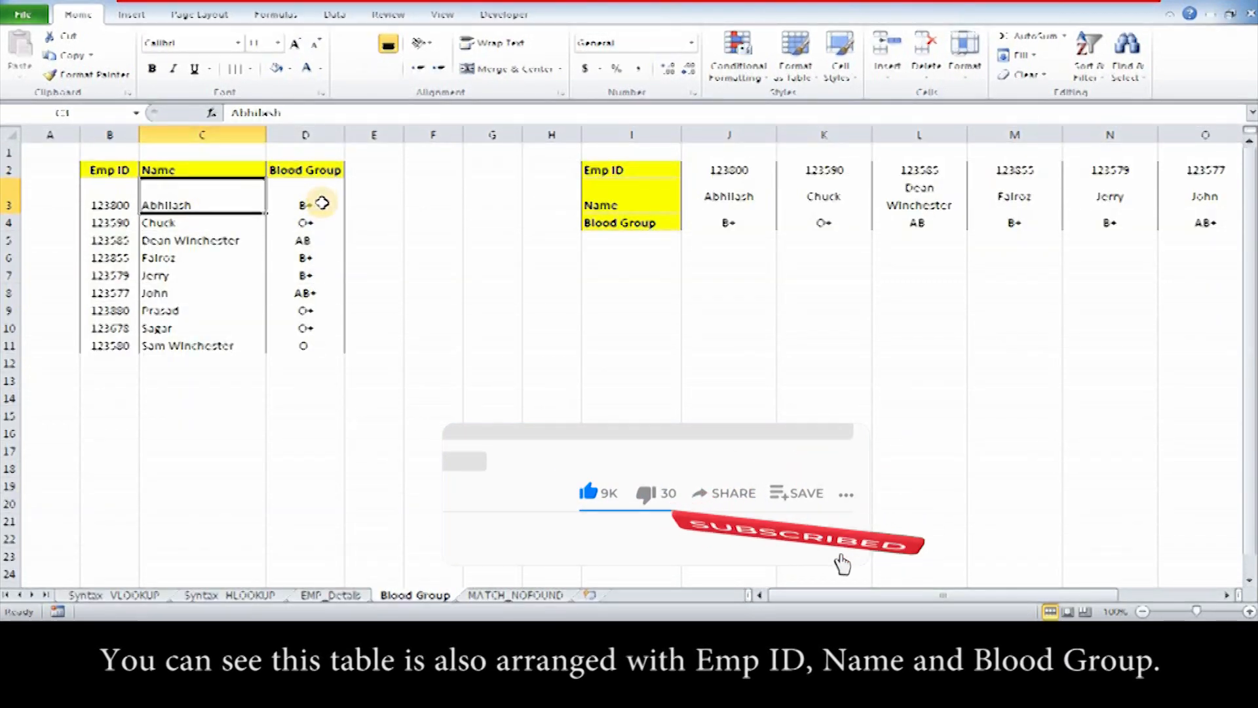
{"action": "left_click", "coordinate": [55, 207]}
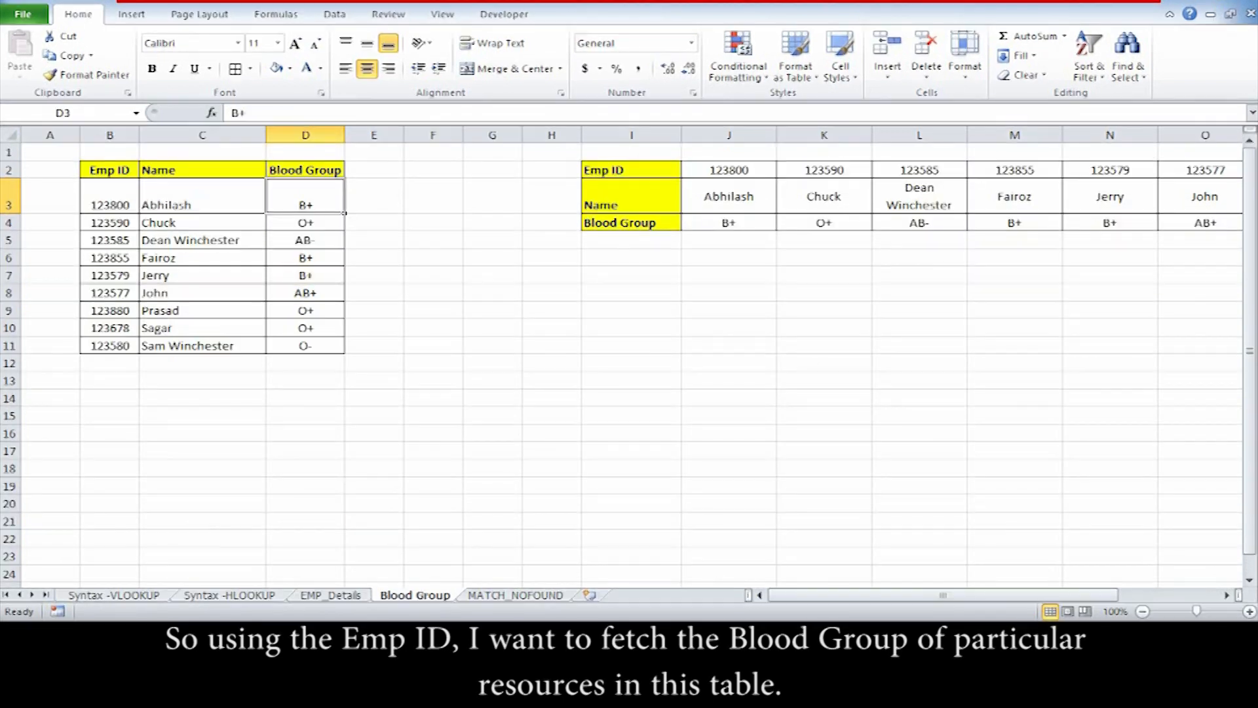
{"action": "left_click_drag", "start_coordinate": [116, 207], "coordinate": [129, 275]}
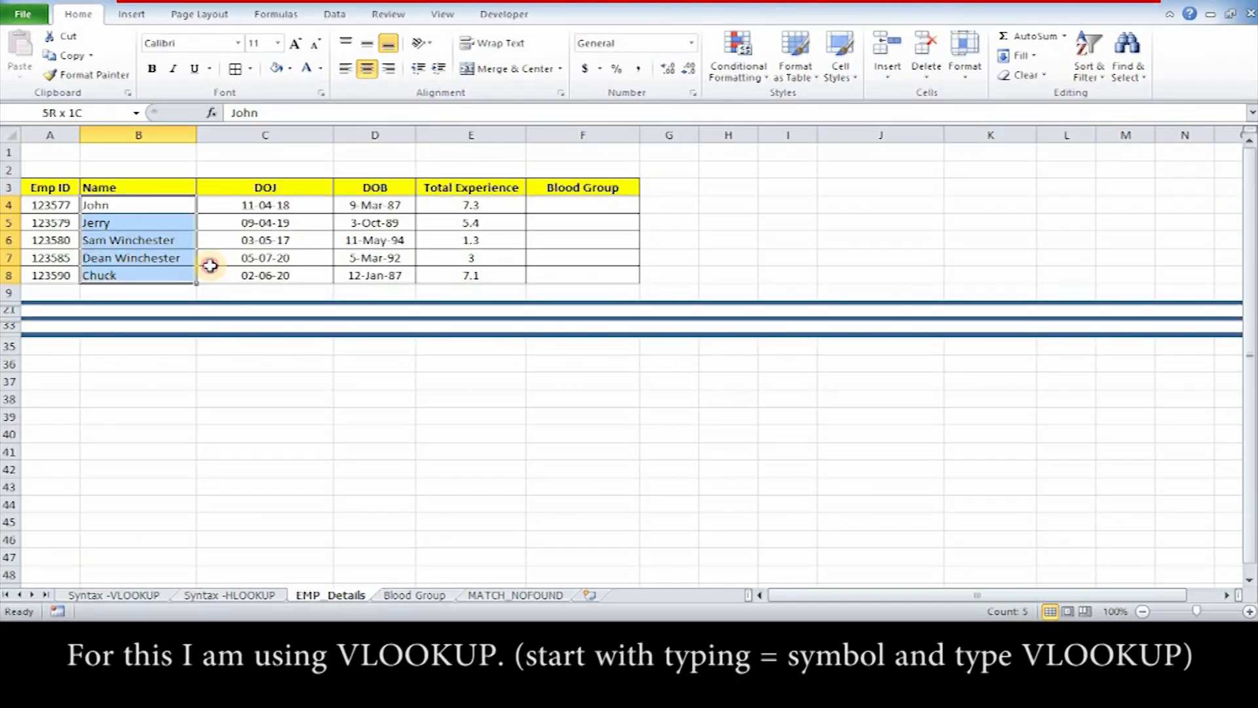
Start a VLOOKUP formula in F4 of EMP_Details with lookup value A4 and the locked table array 'Blood Group'!$B$2:$D$11.
{"action": "left_click", "coordinate": [550, 204]}
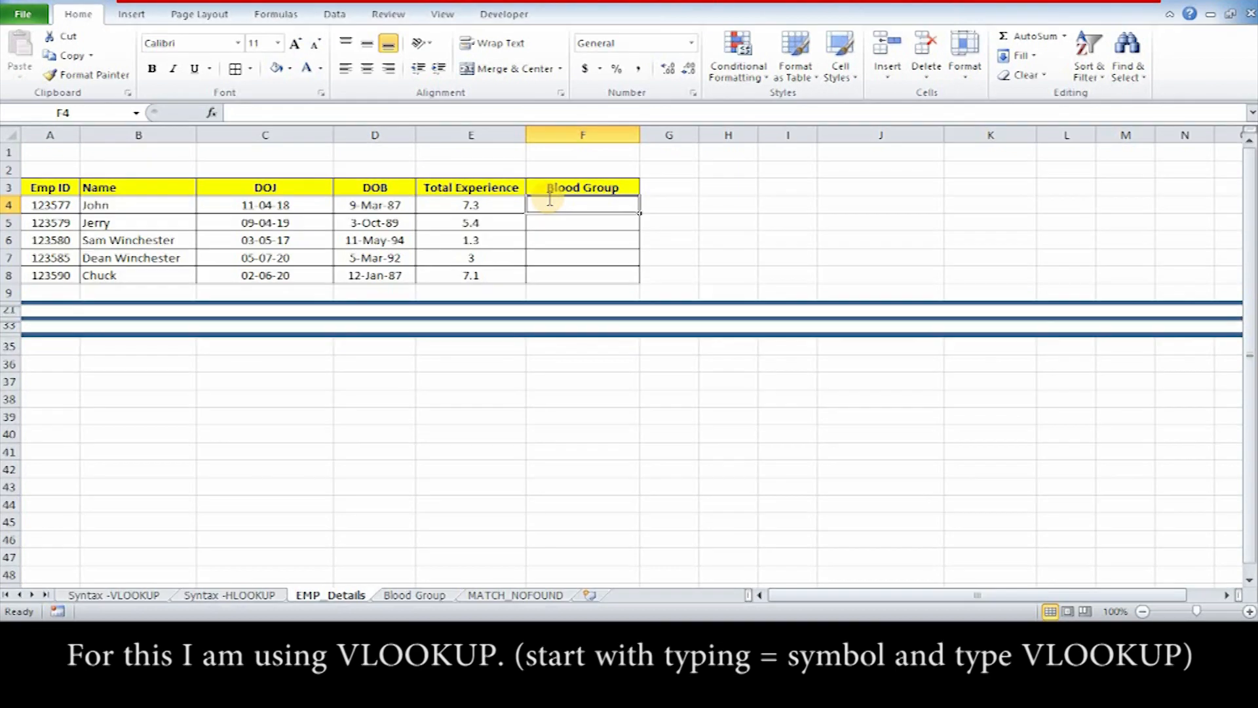
{"action": "type", "text": "=VLOOKUP("}
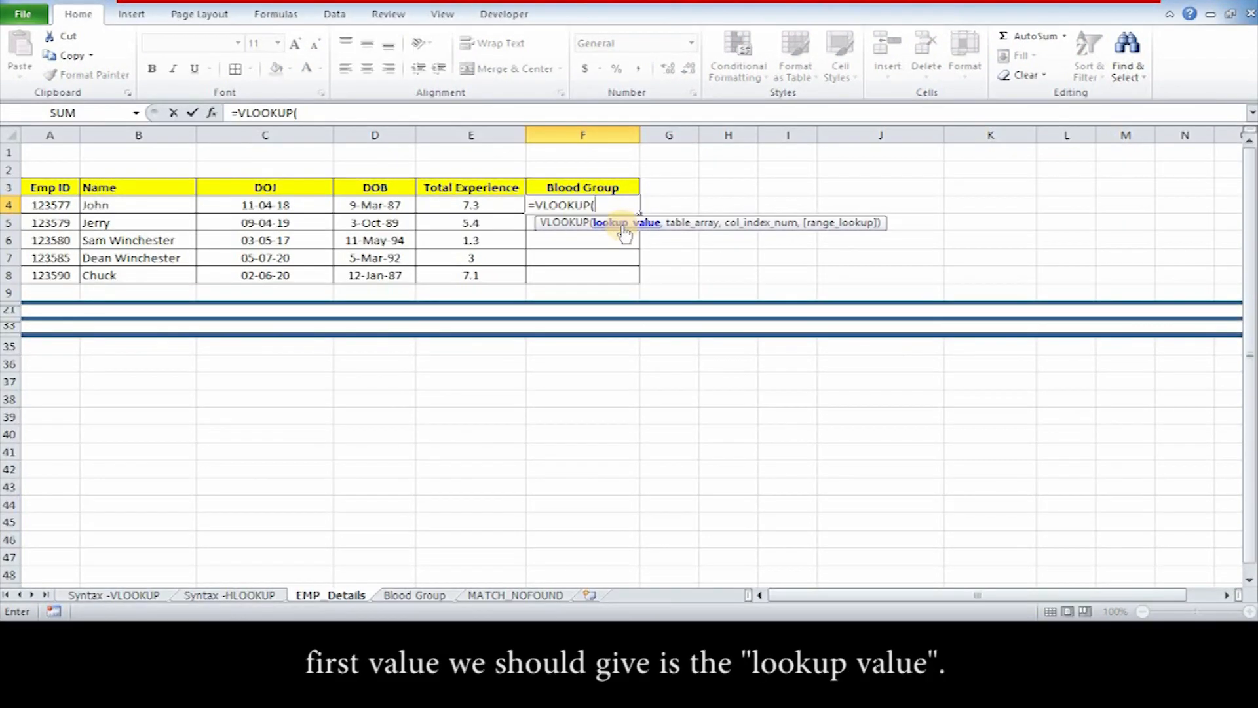
{"action": "left_click", "coordinate": [60, 204]}
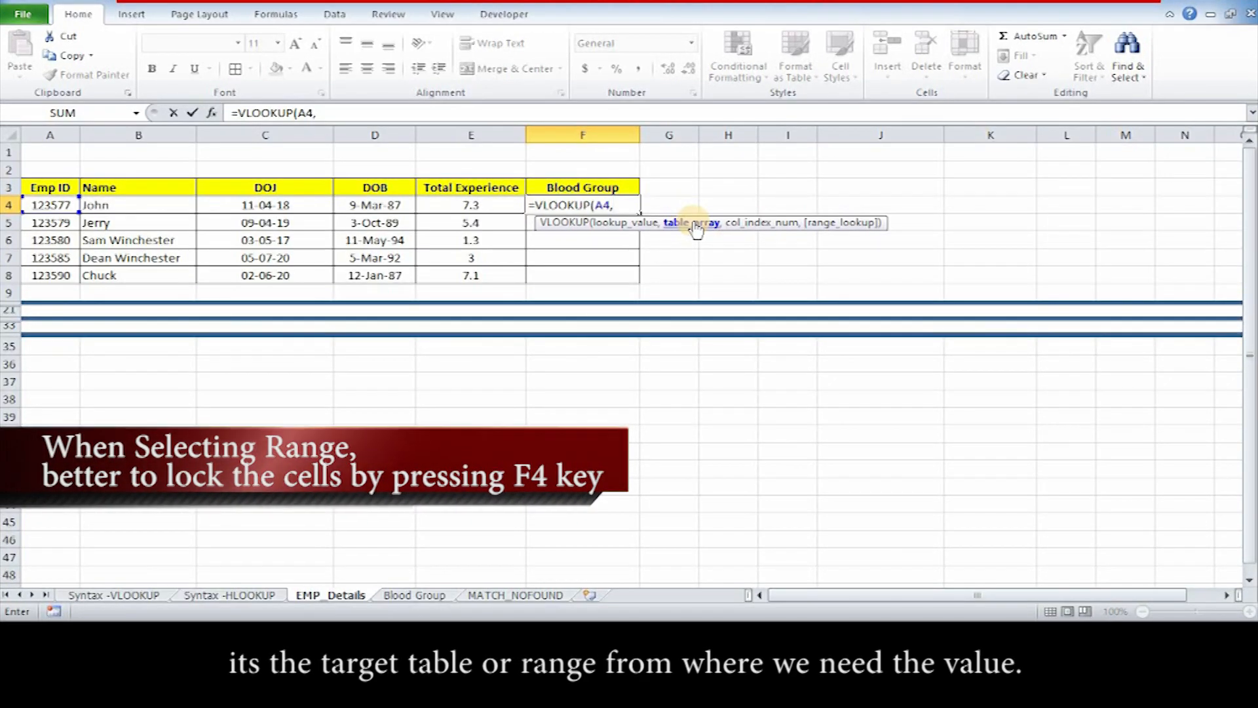
{"action": "left_click", "coordinate": [415, 595]}
{"action": "left_click_drag", "start_coordinate": [107, 169], "coordinate": [329, 348]}
{"action": "key", "text": "F4"}
{"action": "left_click", "coordinate": [479, 113]}
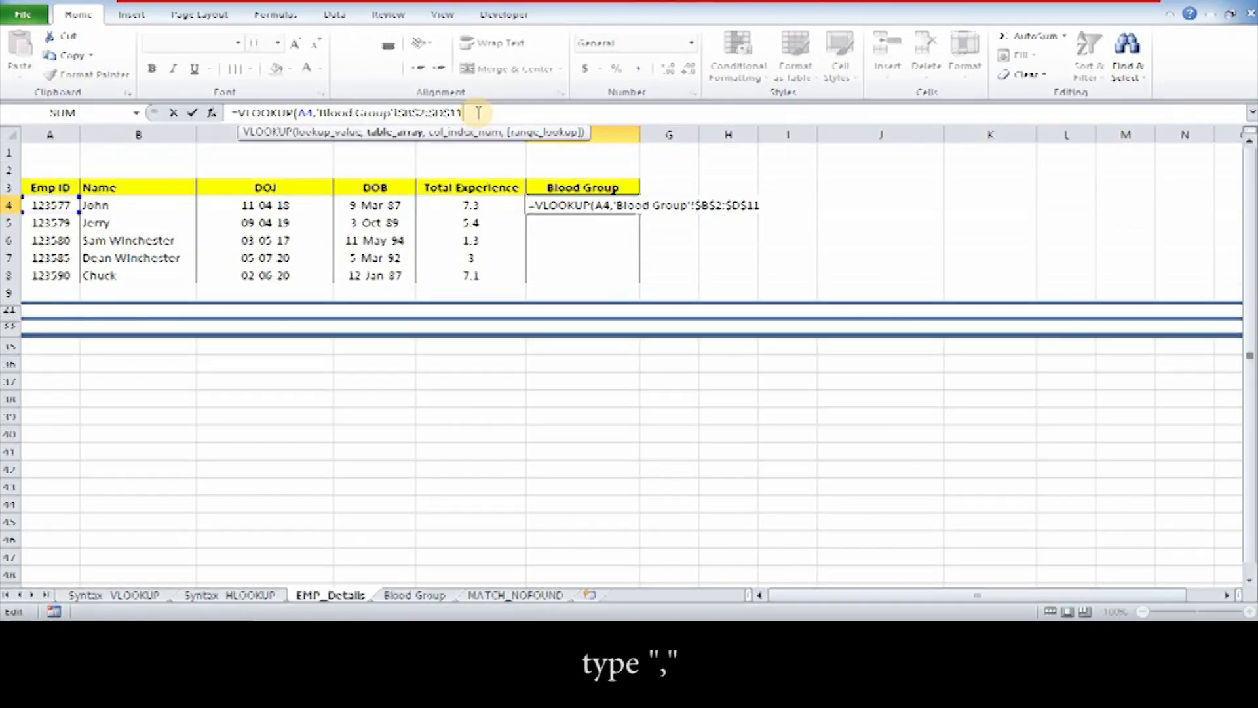
Complete the F4 VLOOKUP formula with column index 3 and range lookup 0 for an exact match.
{"action": "type", "text": ",'Blood Group'!"}
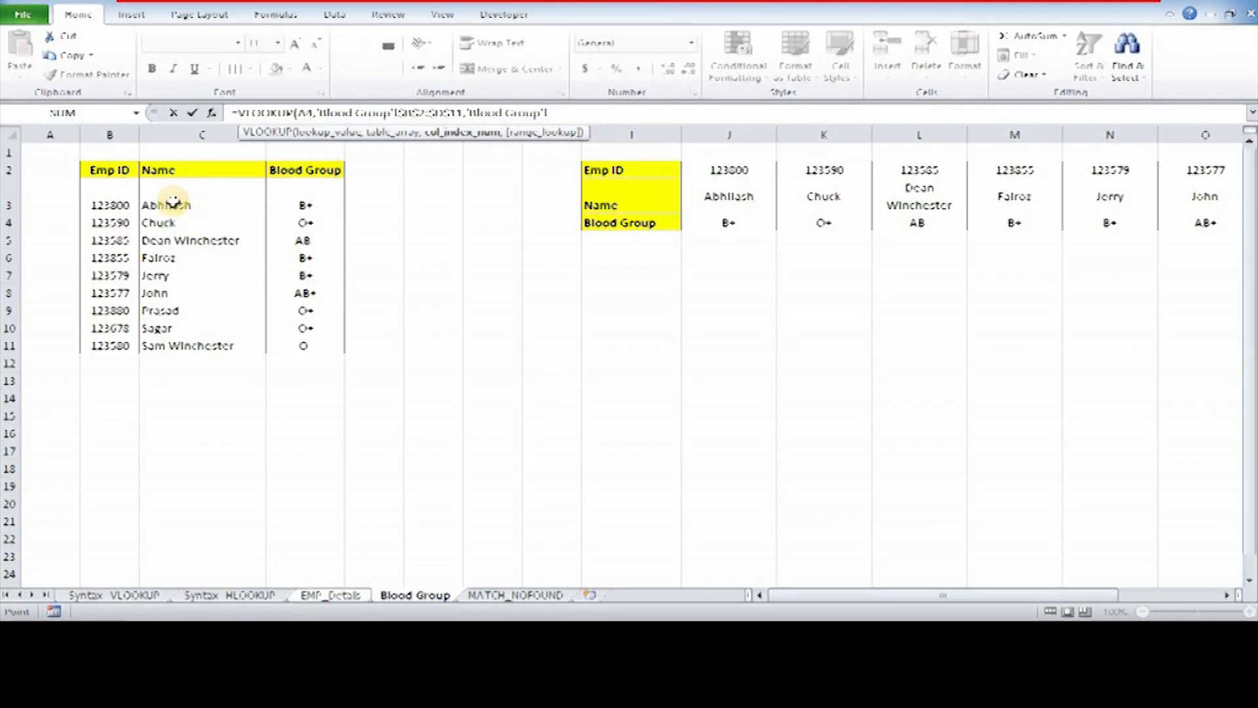
{"action": "left_click_drag", "start_coordinate": [548, 112], "coordinate": [470, 115]}
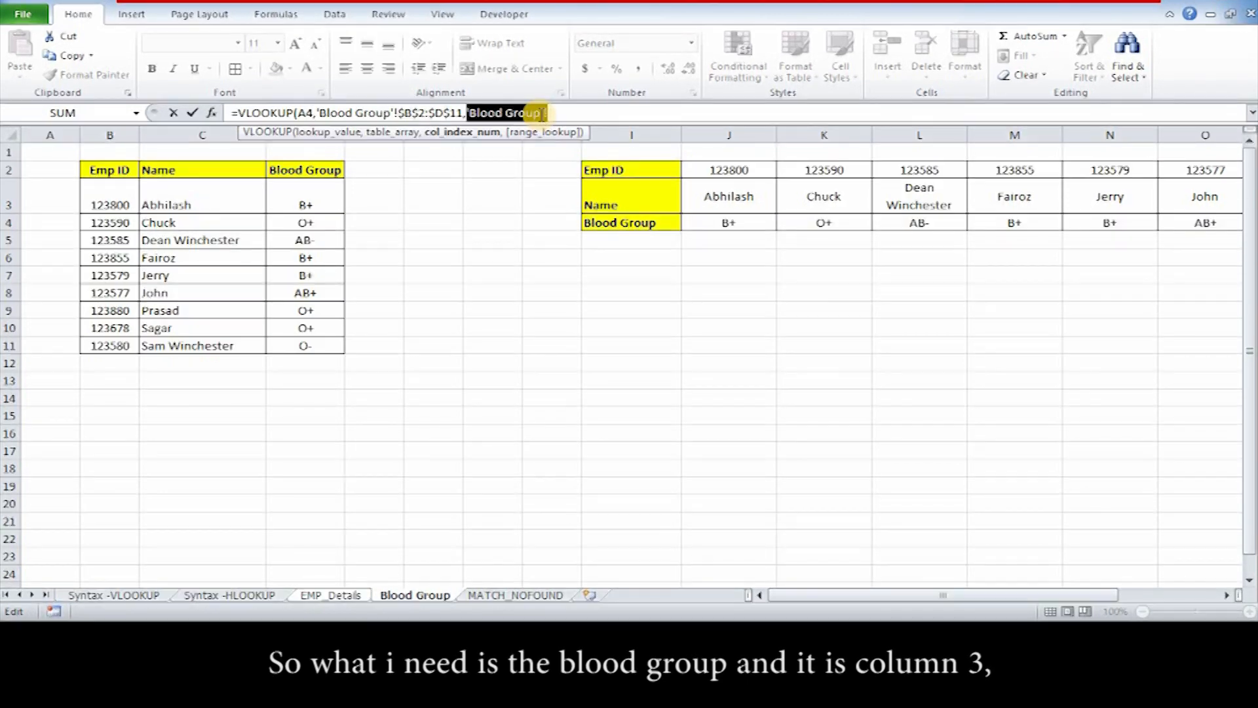
{"action": "type", "text": "3"}
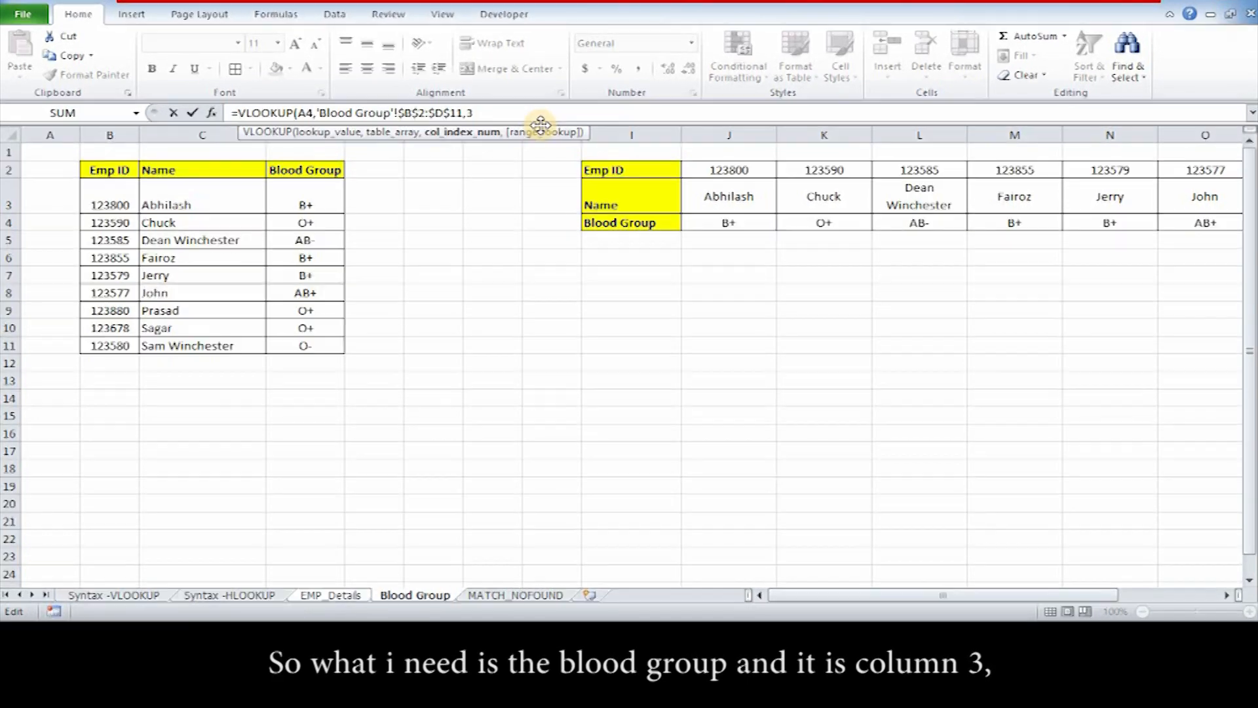
{"action": "type", "text": ","}
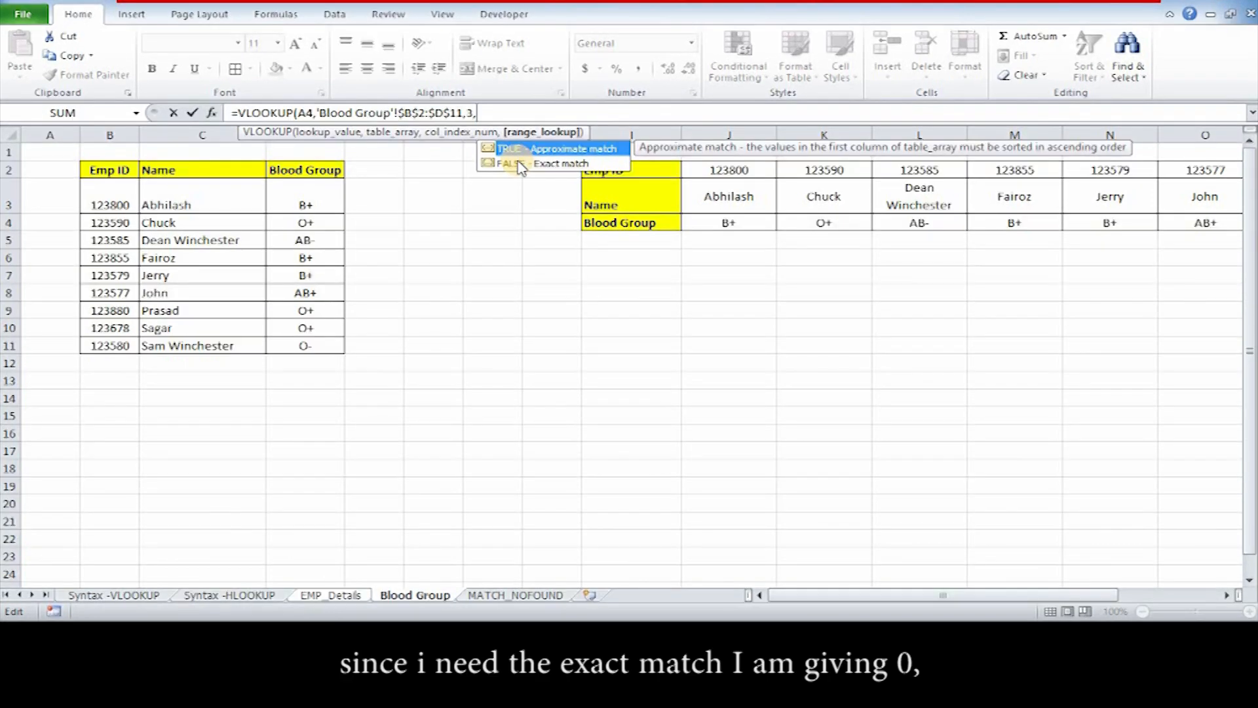
{"action": "type", "text": "0)"}
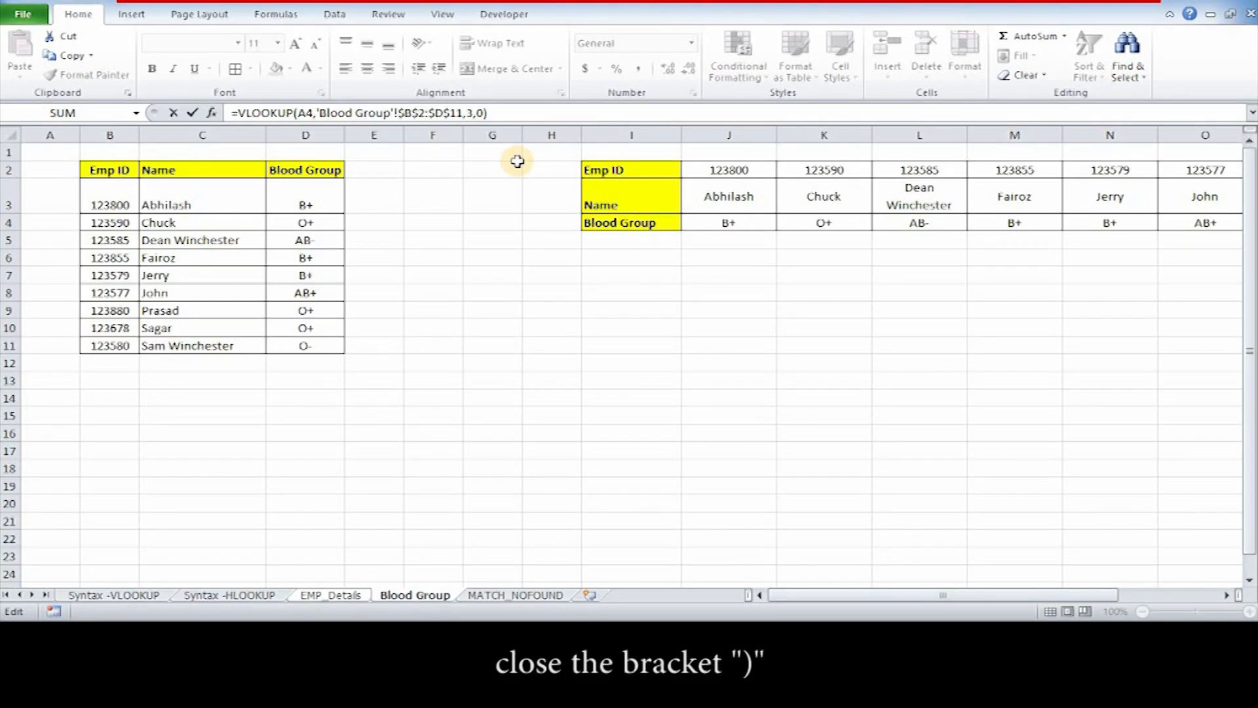
{"action": "key", "text": "Return"}
{"action": "key", "text": "Up"}
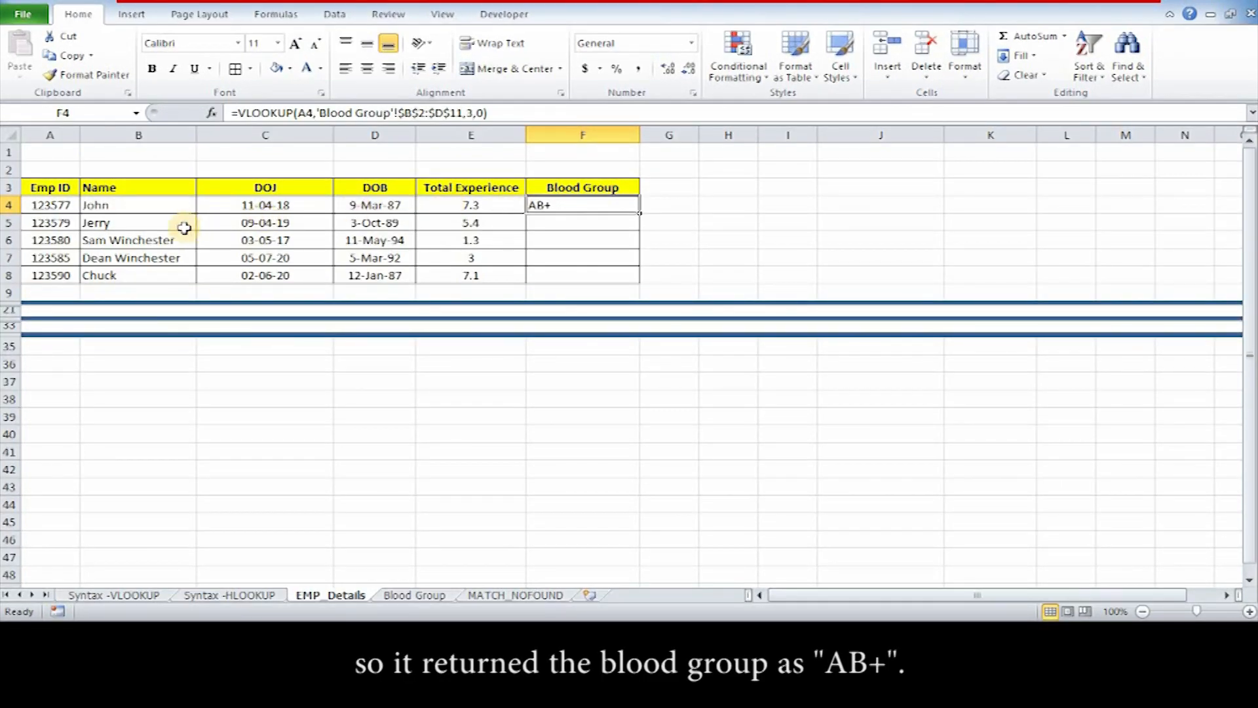
Check the blood group in row 8 of the Blood Group sheet against the F4 lookup result.
{"action": "left_click", "coordinate": [415, 594]}
{"action": "left_click_drag", "start_coordinate": [105, 292], "coordinate": [300, 292]}
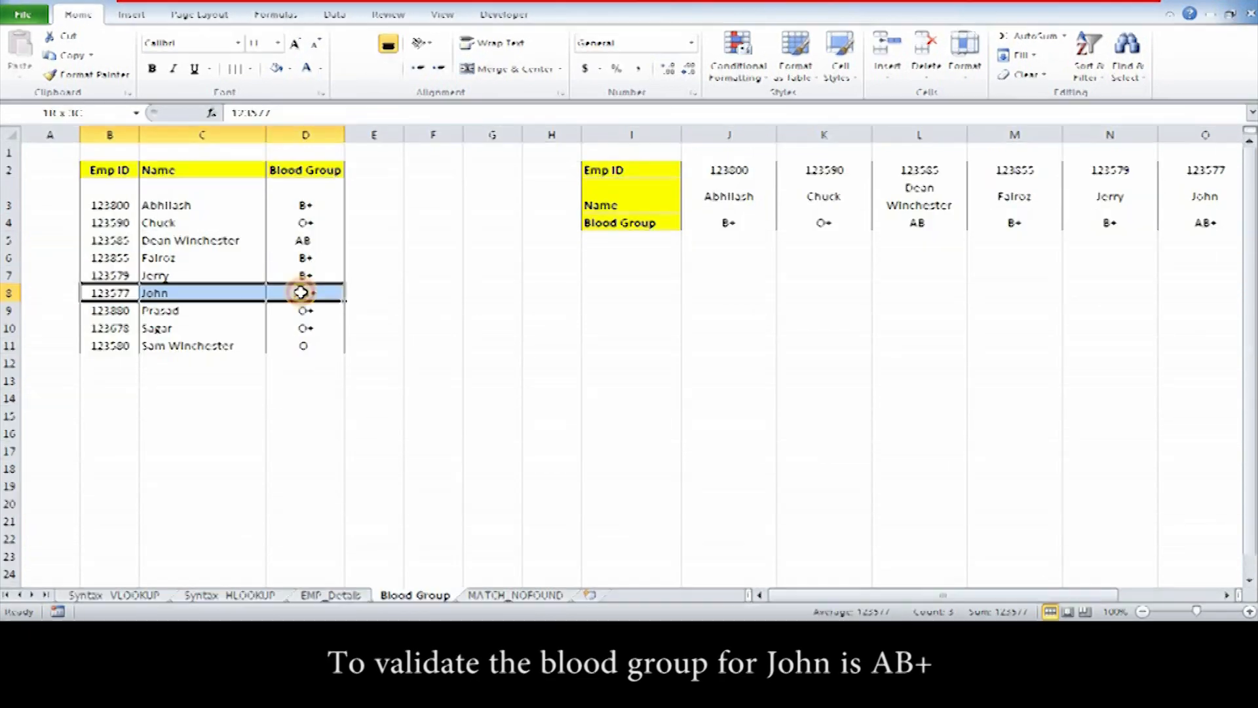
{"action": "left_click", "coordinate": [310, 292]}
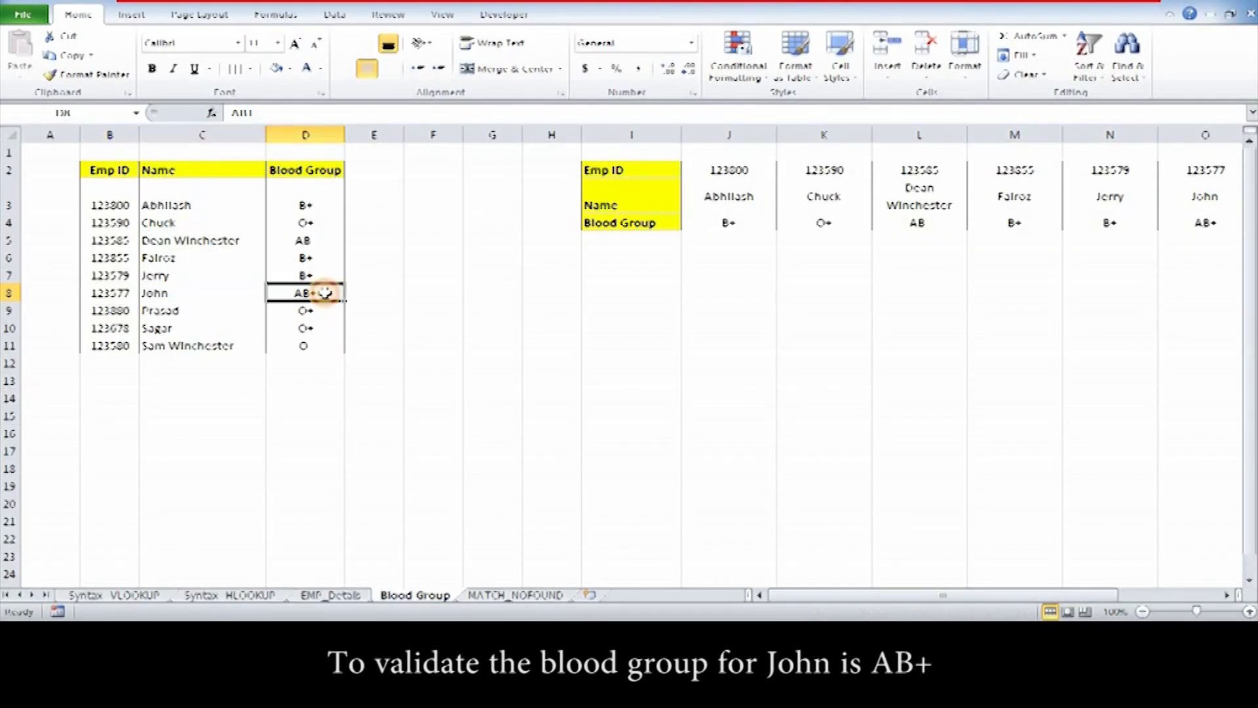
Reveal the hidden explanation rows below the EMP_Details table and set the lookup value in C15 to A4.
{"action": "key", "text": "ctrl+Page_Up"}
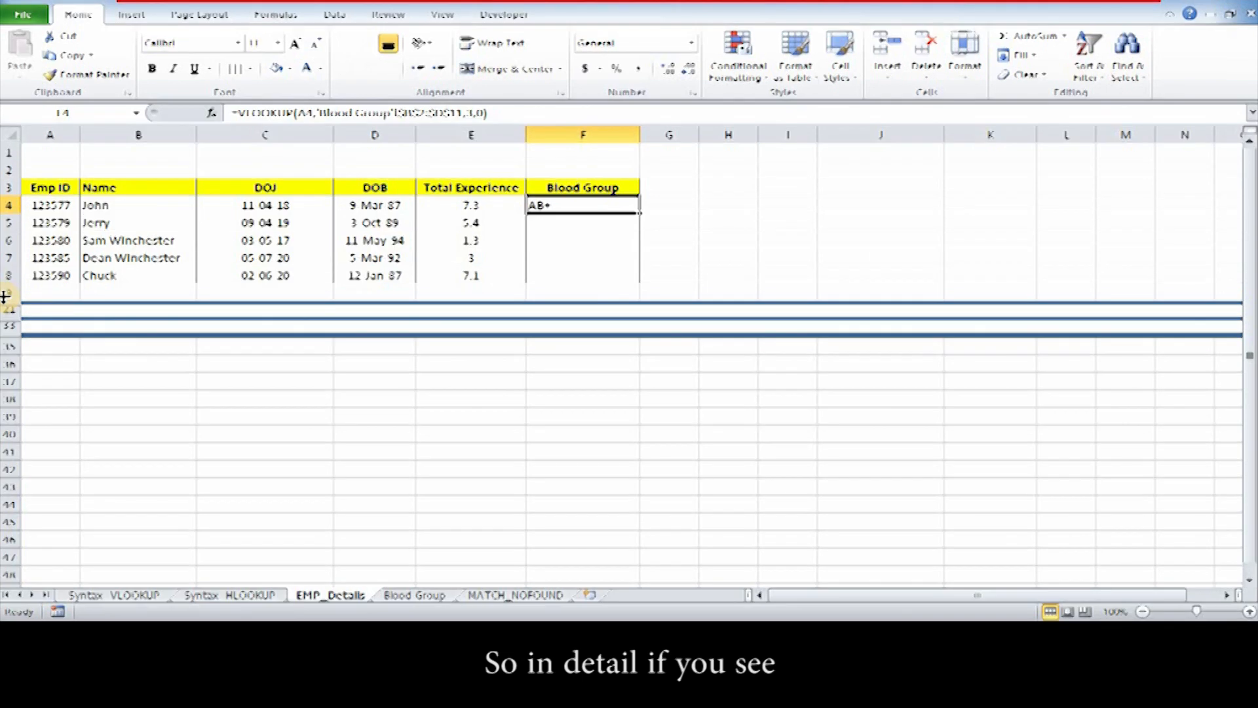
{"action": "left_click_drag", "start_coordinate": [5, 296], "coordinate": [8, 307]}
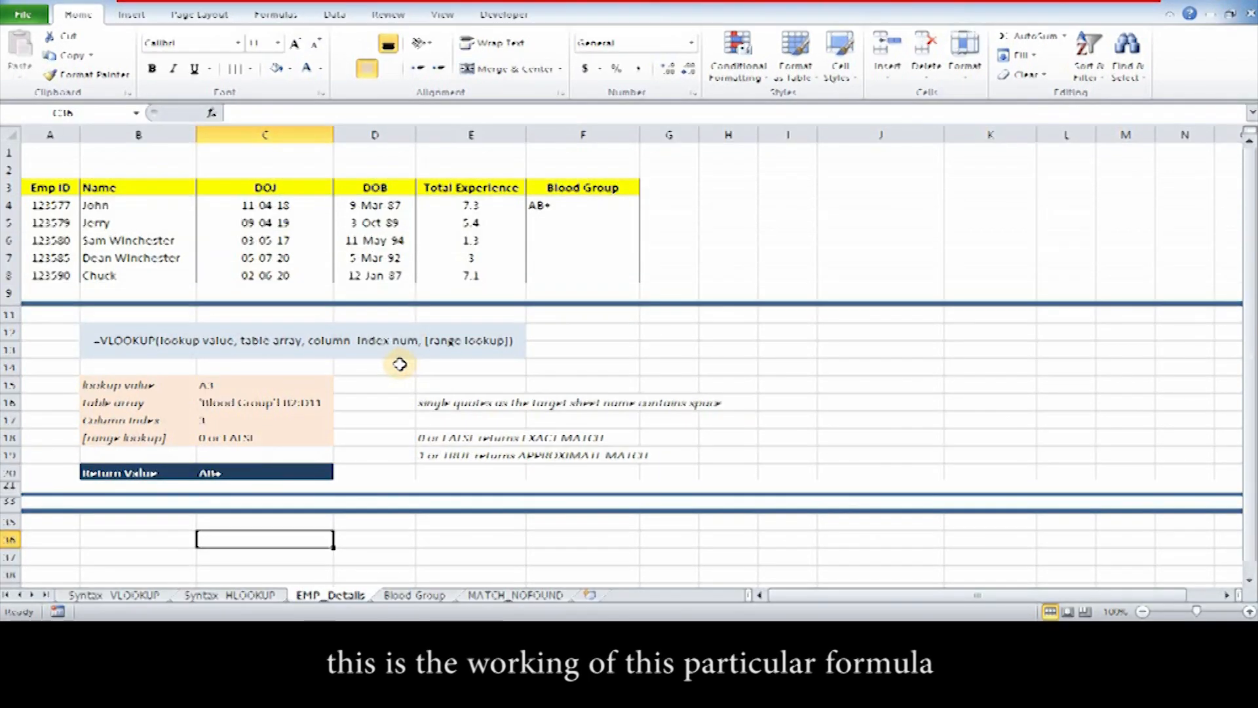
{"action": "left_click", "coordinate": [167, 384]}
{"action": "key", "text": "Right"}
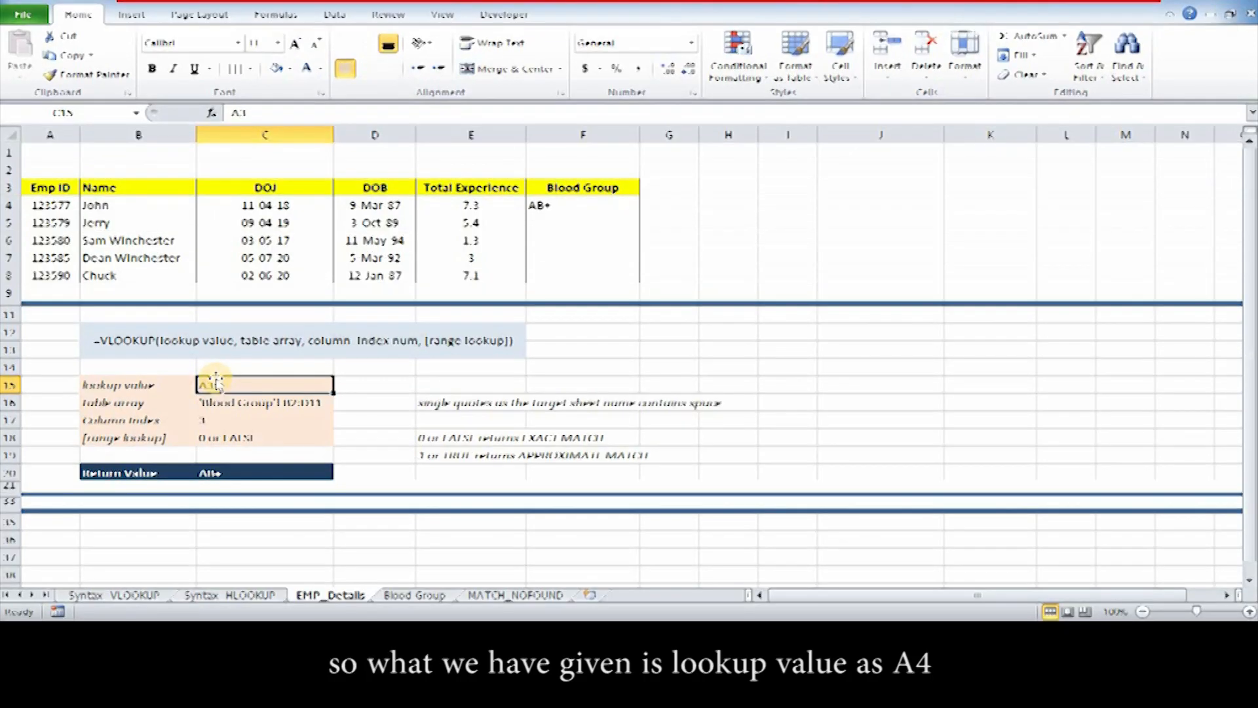
{"action": "type", "text": "A4"}
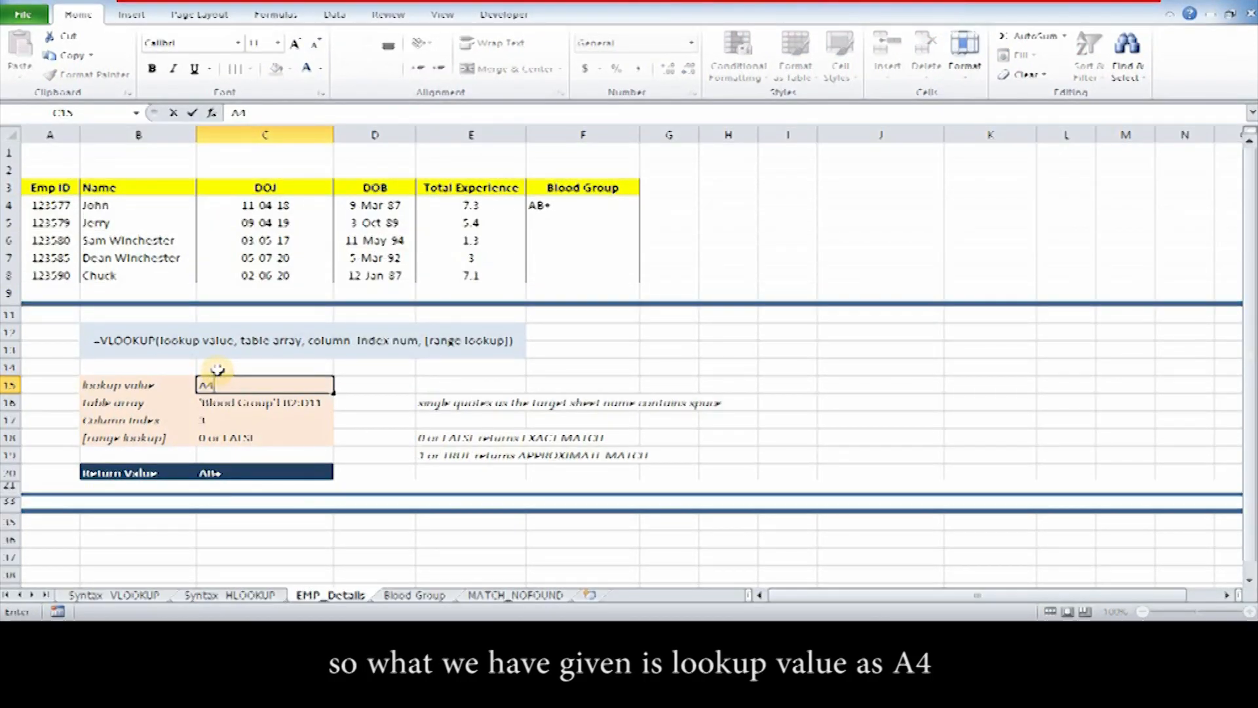
{"action": "key", "text": "Return"}
Review each VLOOKUP argument and the return value in the explanation block, comparing them with cell A4 and Blood Group range B2:D11.
{"action": "left_click", "coordinate": [47, 205]}
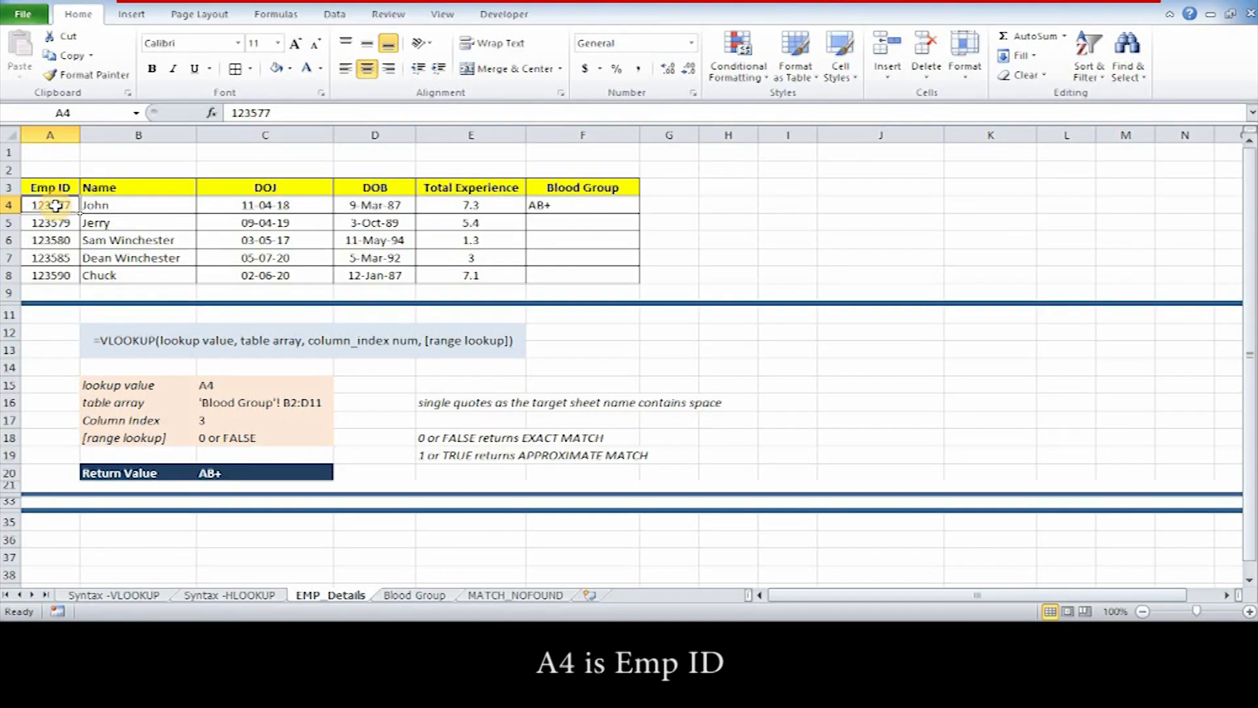
{"action": "left_click", "coordinate": [237, 404]}
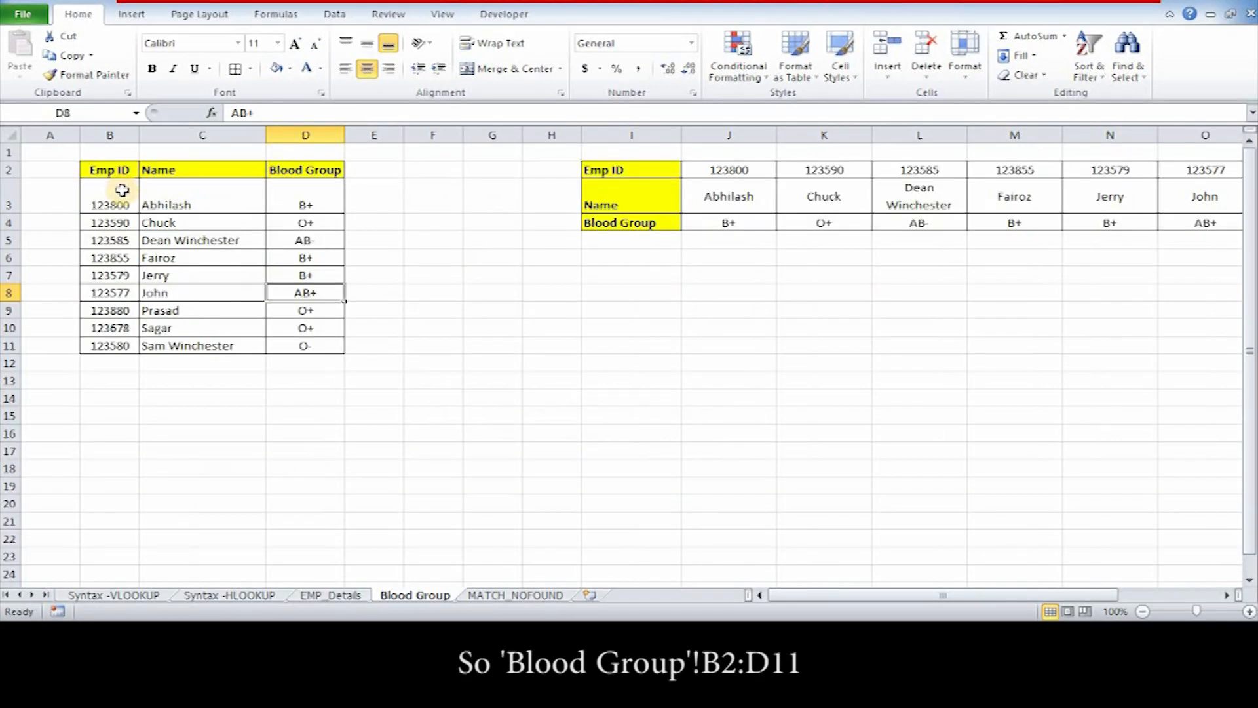
{"action": "left_click_drag", "start_coordinate": [115, 200], "coordinate": [269, 210]}
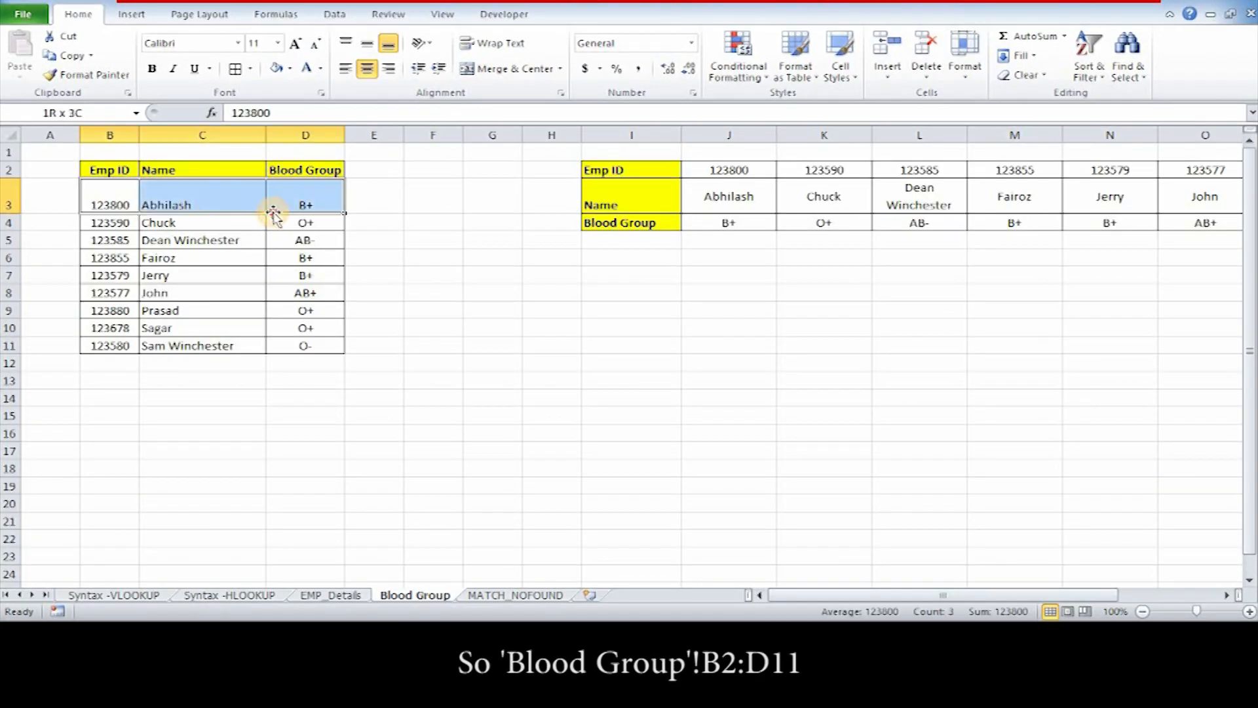
{"action": "left_click_drag", "start_coordinate": [134, 171], "coordinate": [303, 349]}
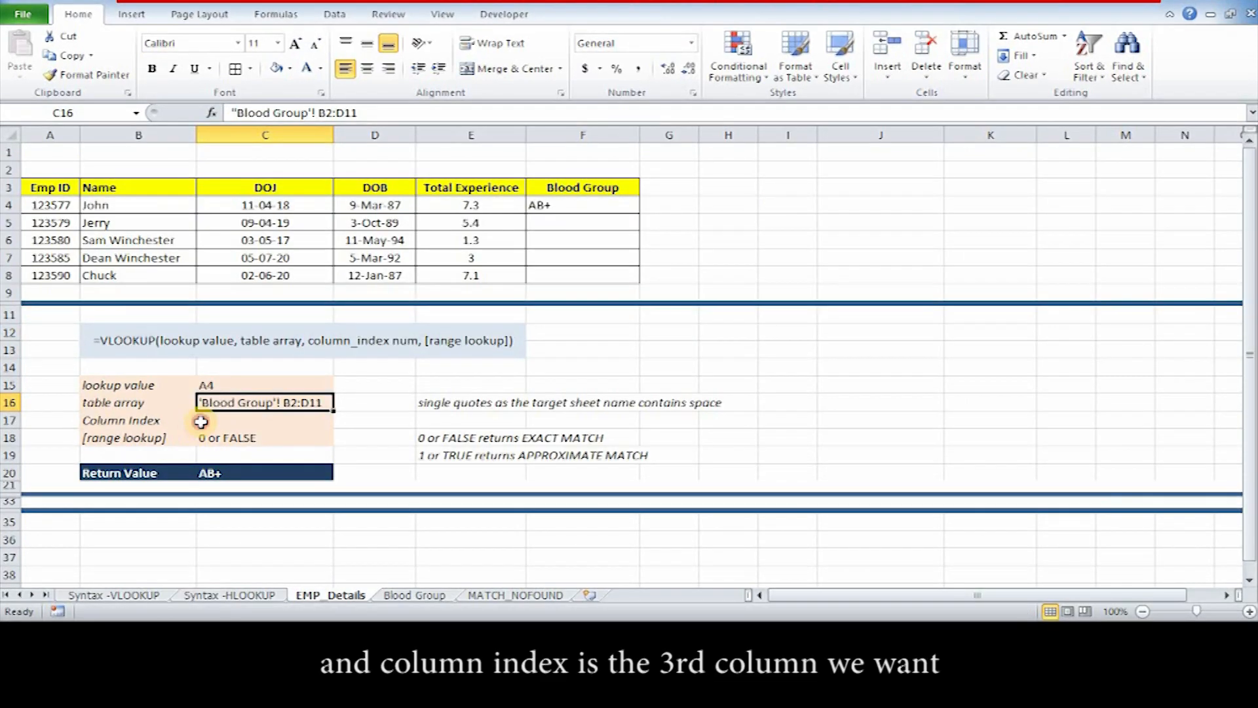
{"action": "left_click", "coordinate": [319, 424]}
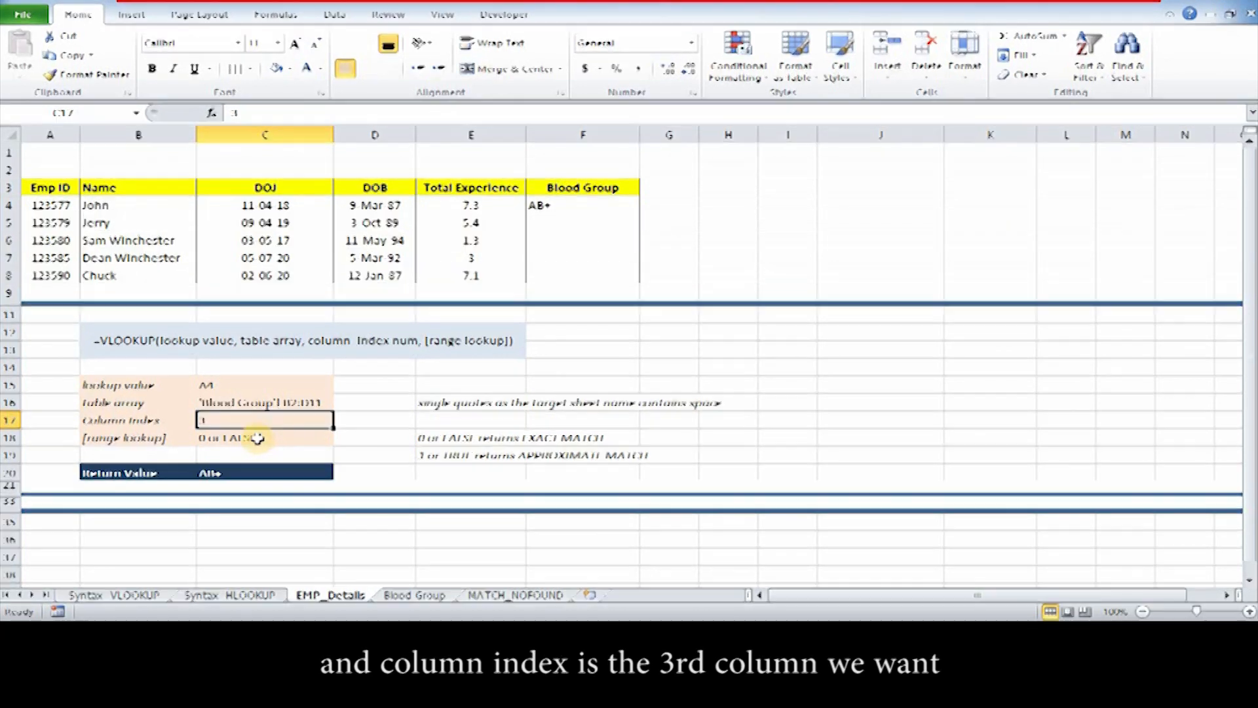
{"action": "left_click", "coordinate": [222, 440]}
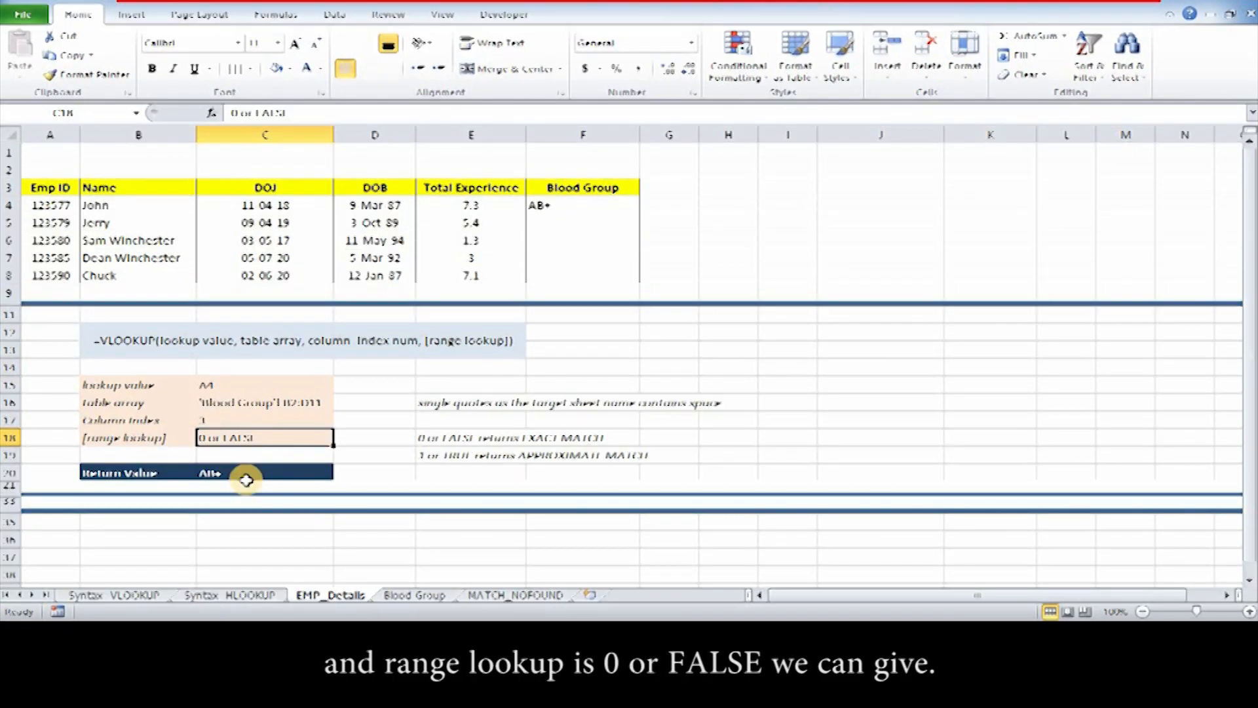
{"action": "left_click", "coordinate": [231, 472]}
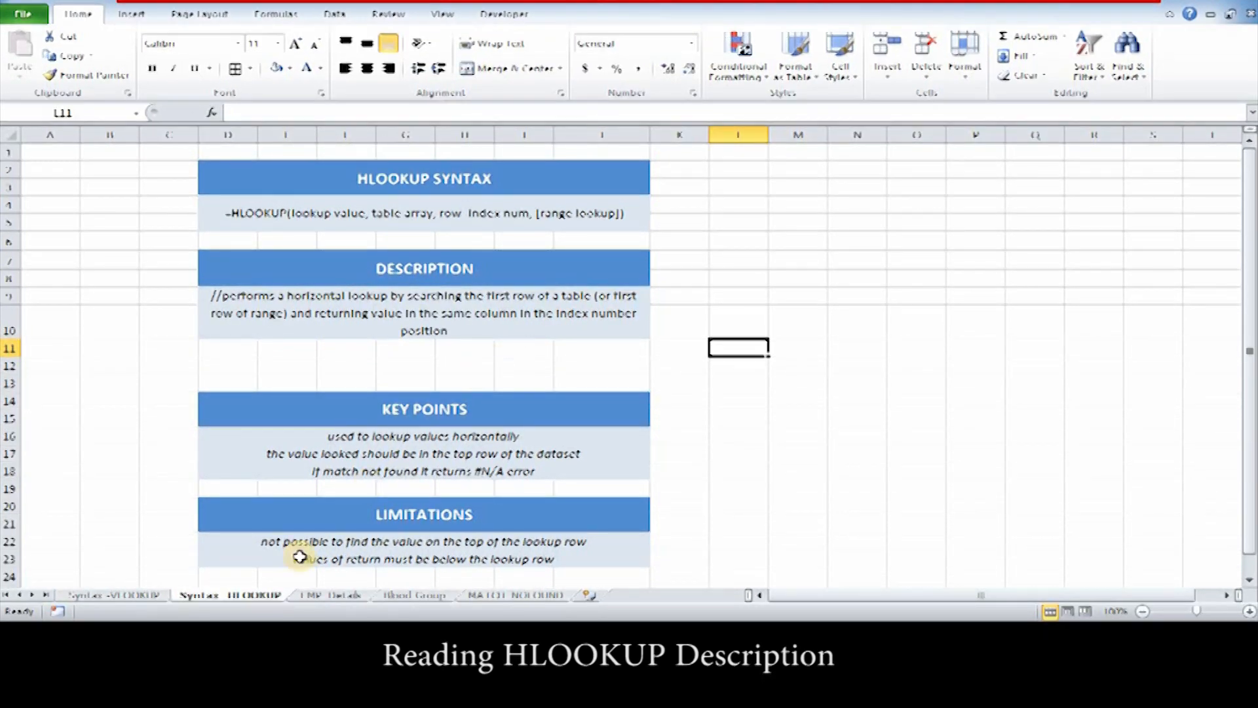
Examine the horizontal table H2:Q4 on the Blood Group sheet, comparing the header cells in column H with the values across each row.
{"action": "left_click", "coordinate": [345, 596]}
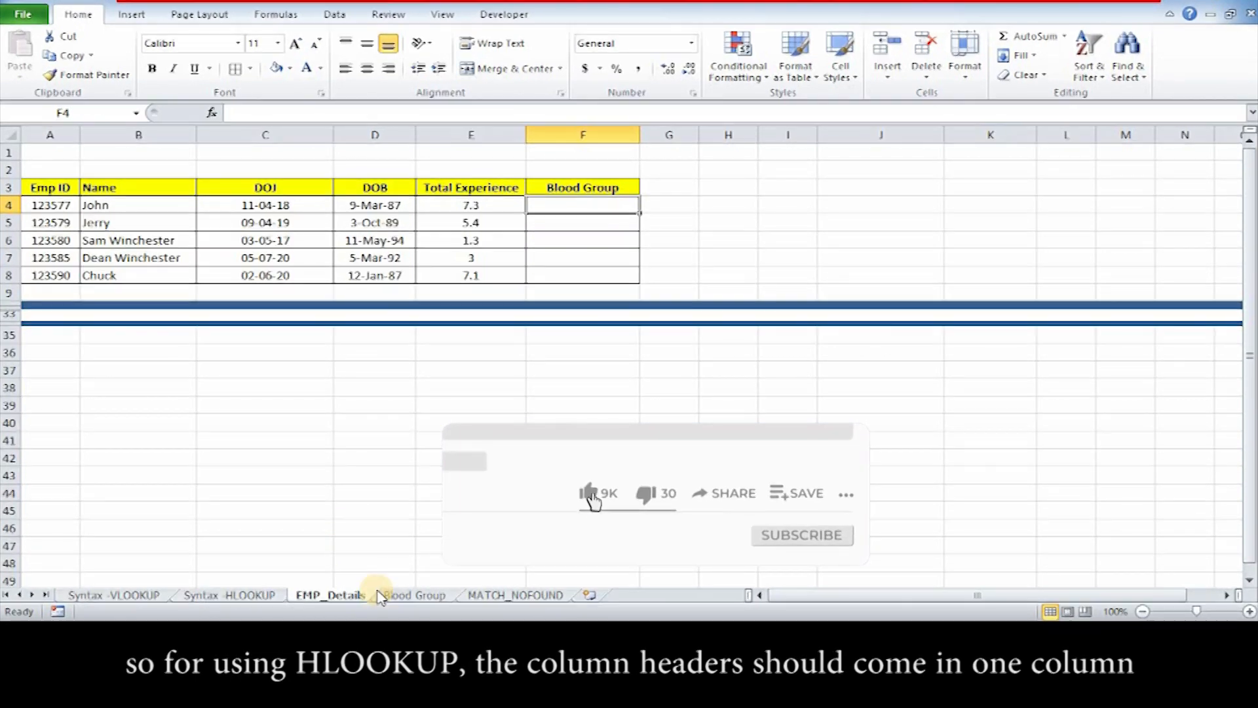
{"action": "left_click", "coordinate": [432, 594]}
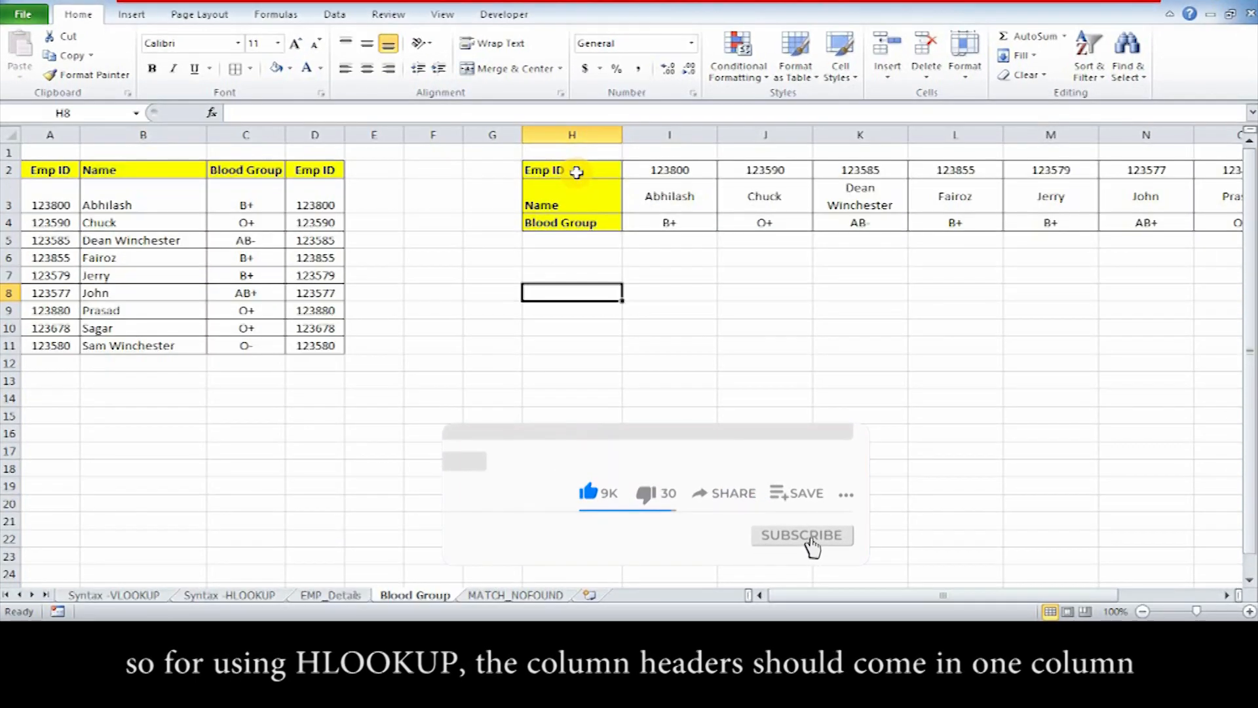
{"action": "left_click_drag", "start_coordinate": [669, 171], "coordinate": [955, 223]}
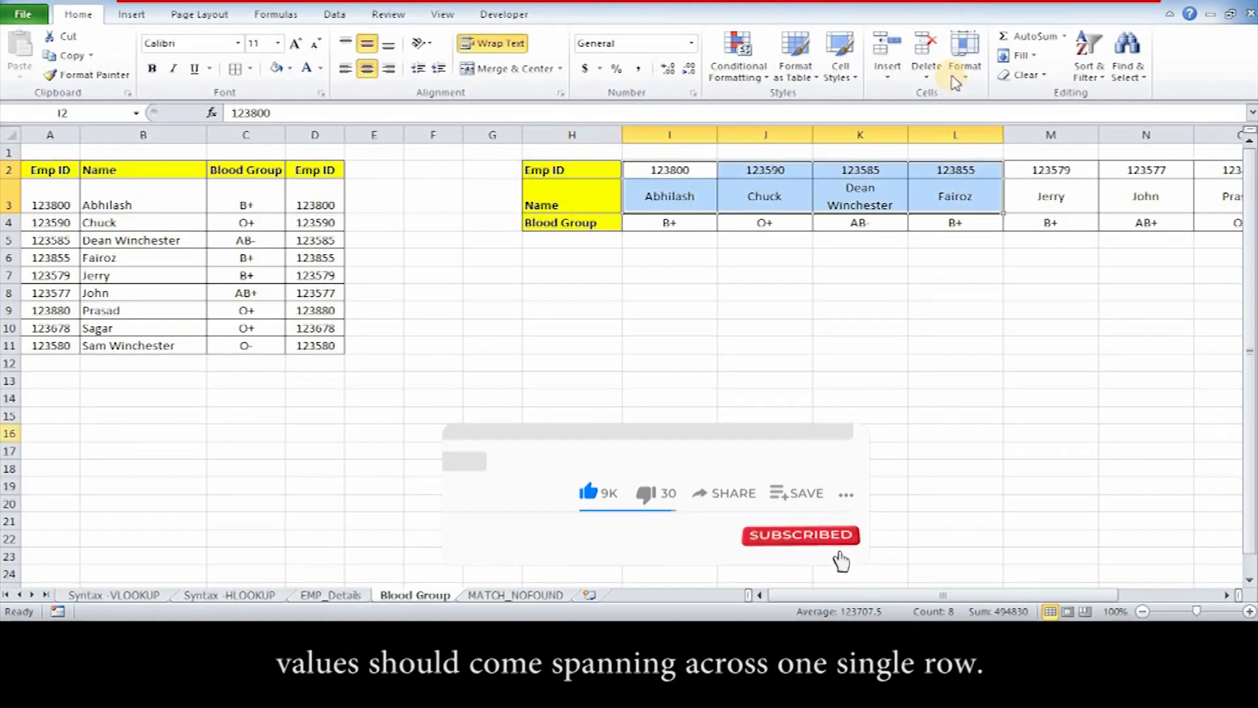
{"action": "left_click", "coordinate": [663, 172]}
{"action": "left_click_drag", "start_coordinate": [662, 171], "coordinate": [1161, 174]}
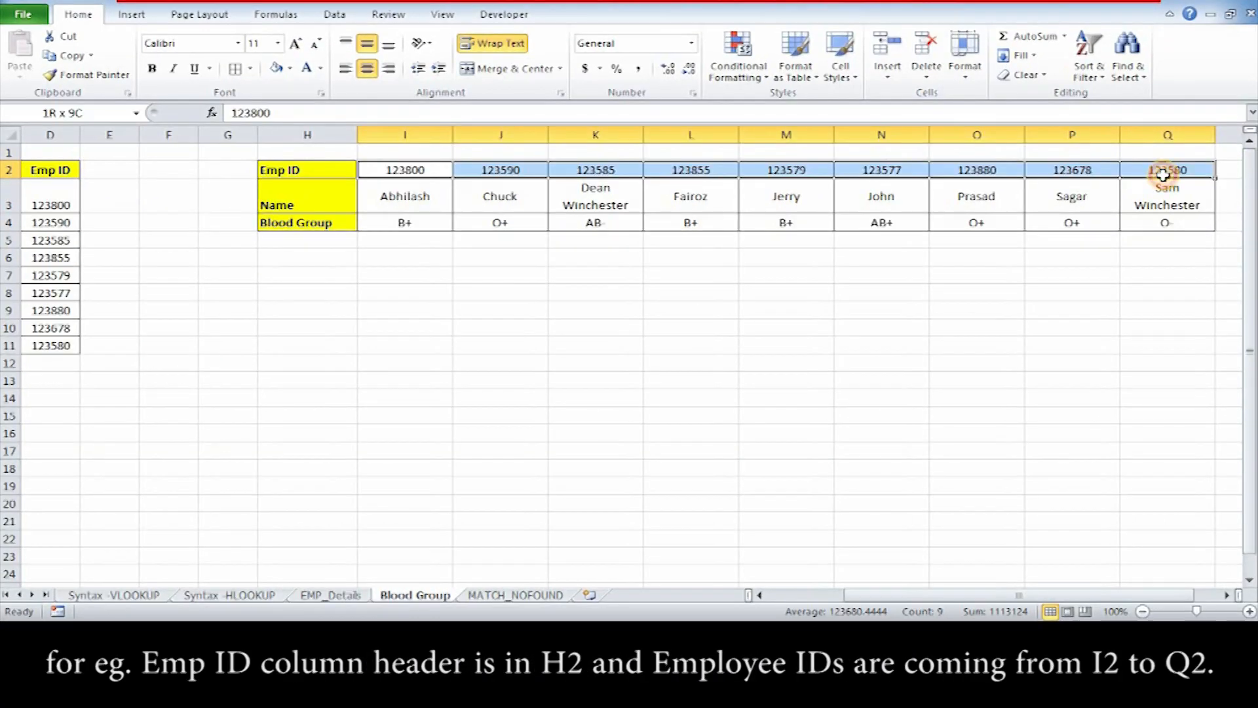
{"action": "left_click", "coordinate": [318, 173]}
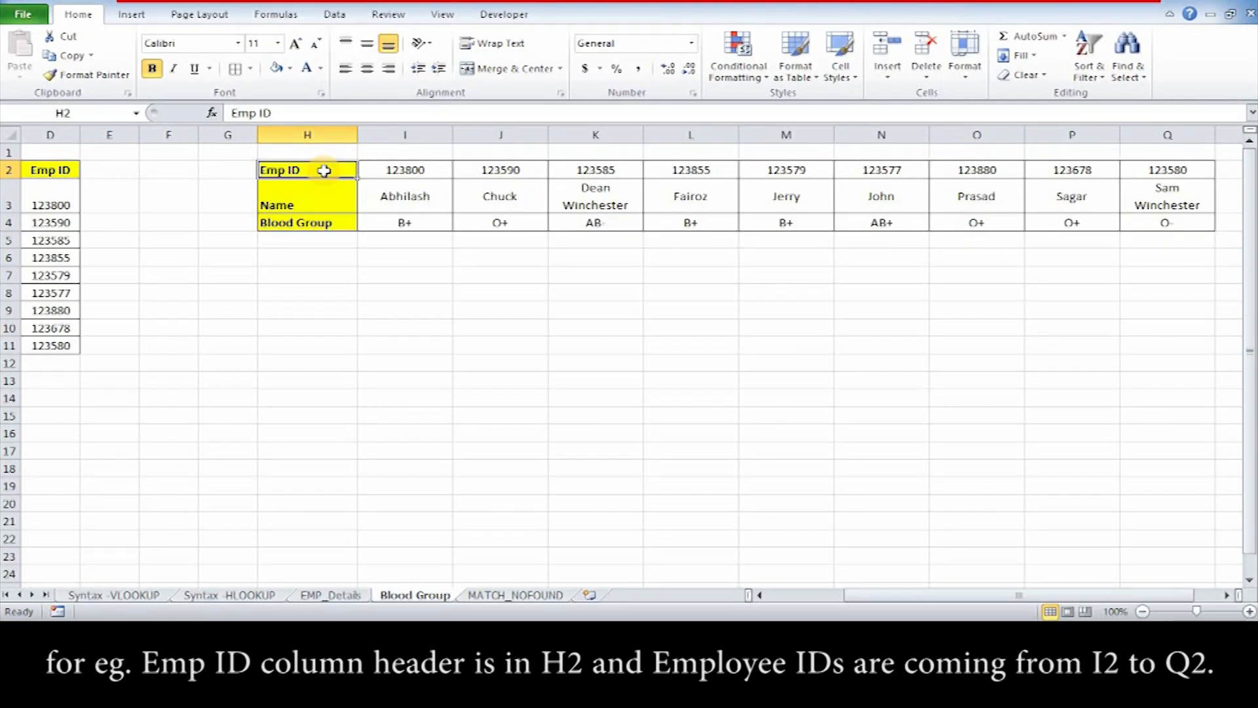
{"action": "left_click_drag", "start_coordinate": [379, 169], "coordinate": [1045, 162]}
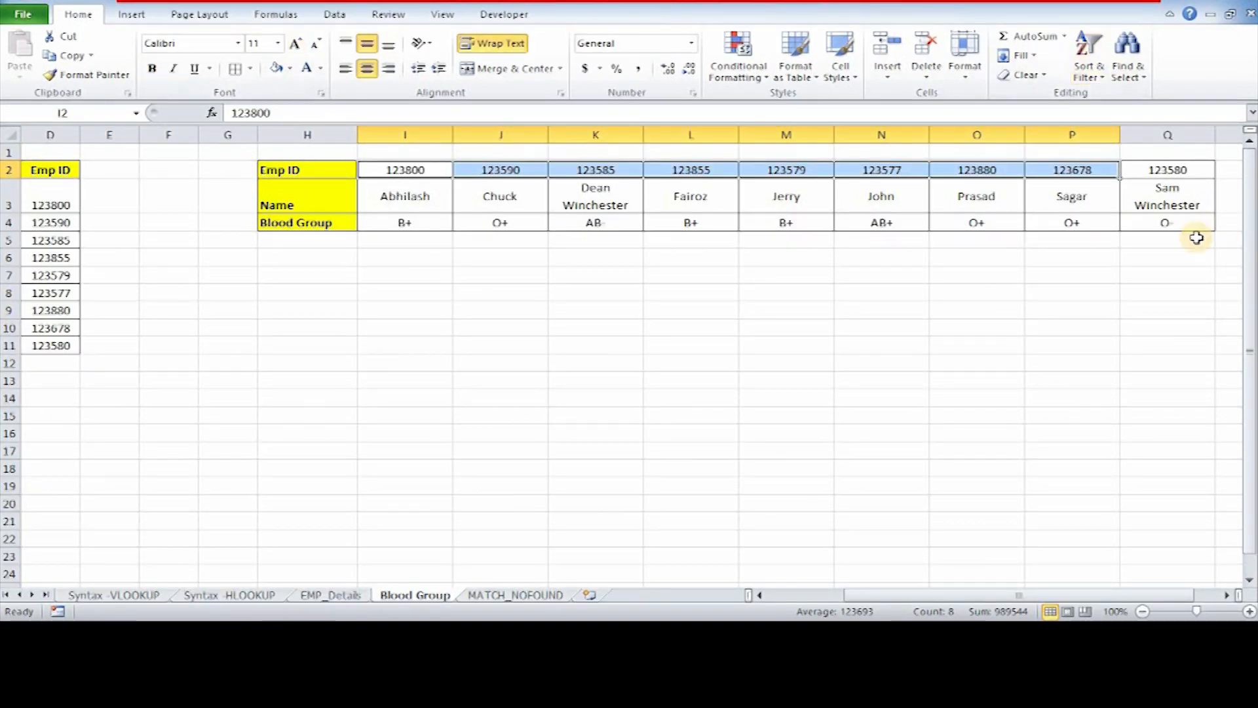
{"action": "left_click", "coordinate": [1153, 171]}
{"action": "left_click", "coordinate": [336, 201]}
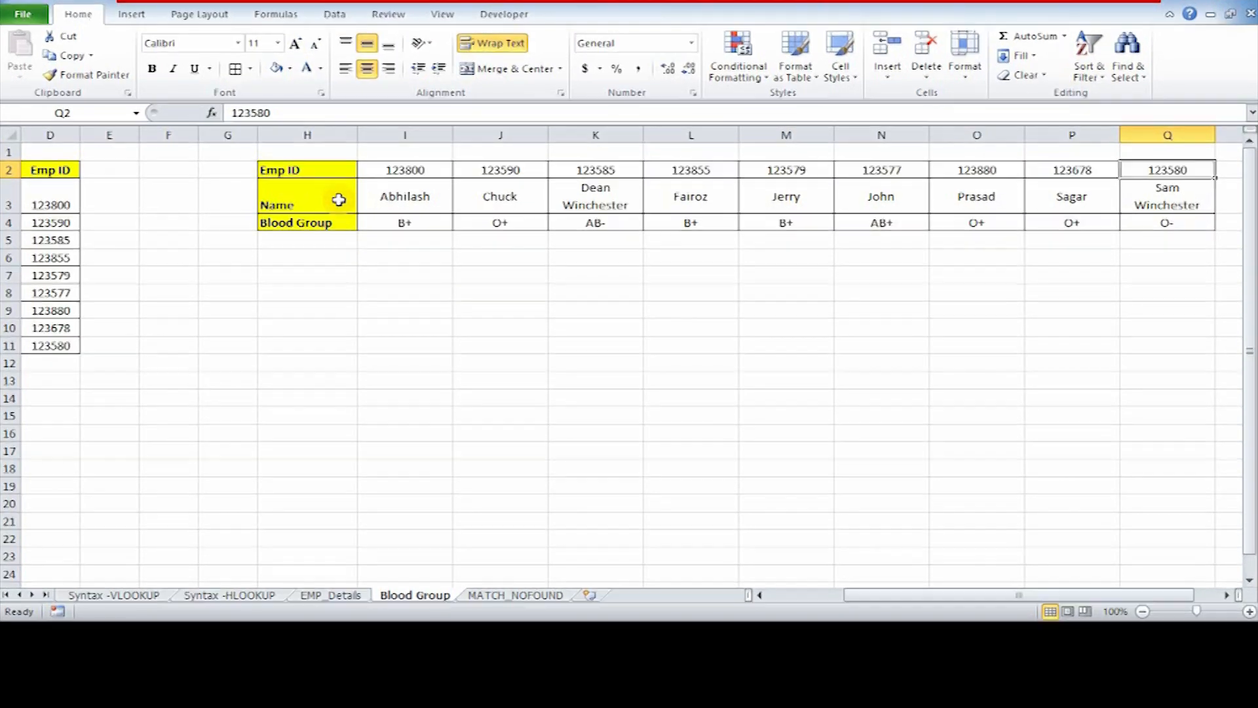
{"action": "left_click", "coordinate": [315, 229]}
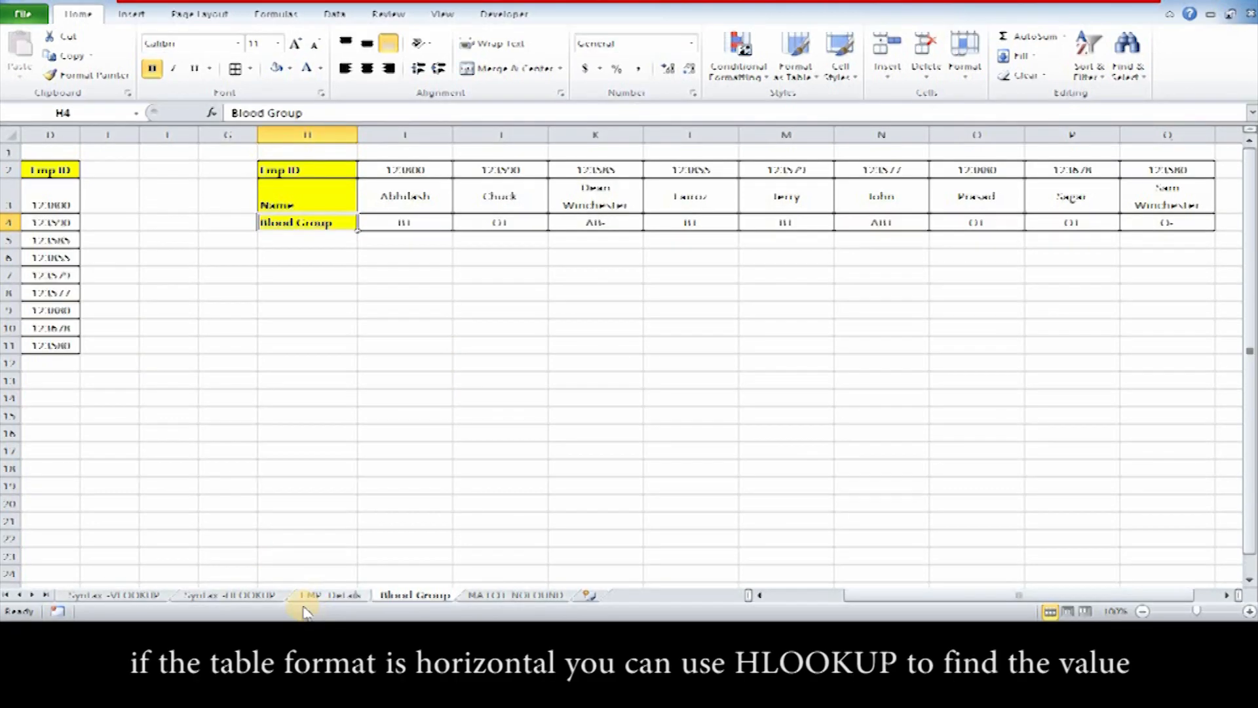
{"action": "left_click_drag", "start_coordinate": [332, 168], "coordinate": [1151, 222]}
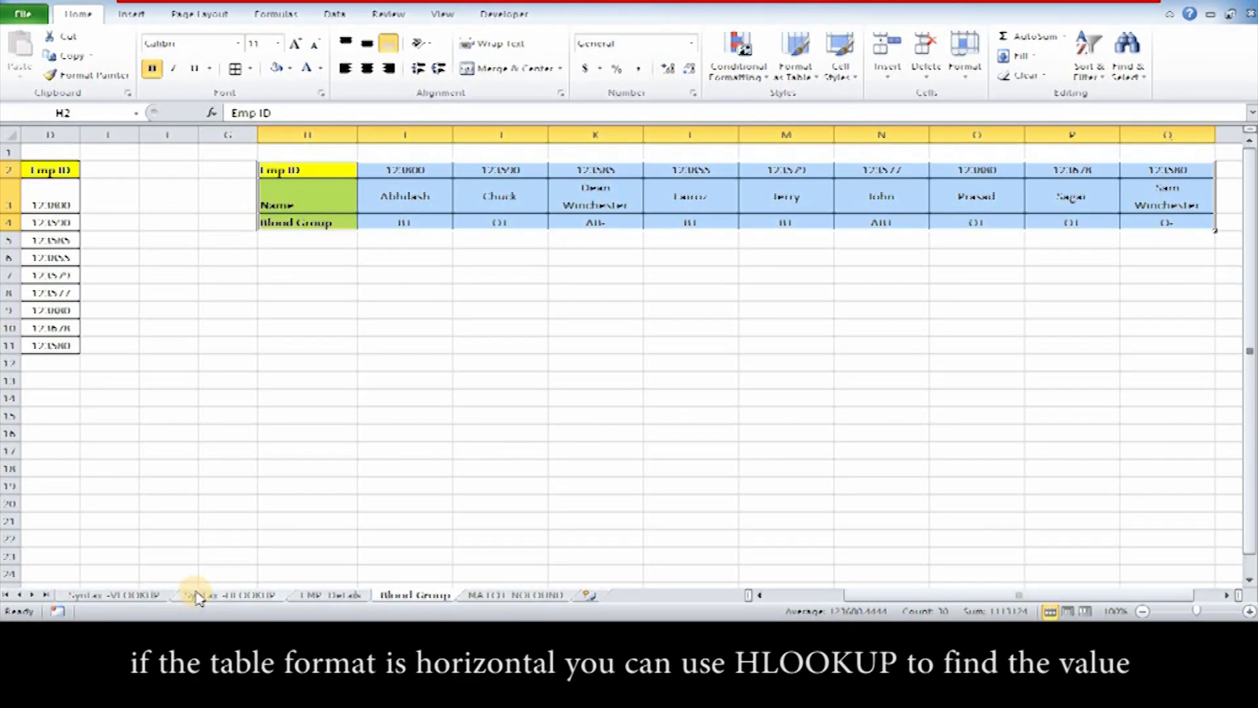
Start an HLOOKUP formula in F4 of EMP_Details with the Emp ID in A4 as the lookup value.
{"action": "left_click", "coordinate": [197, 595]}
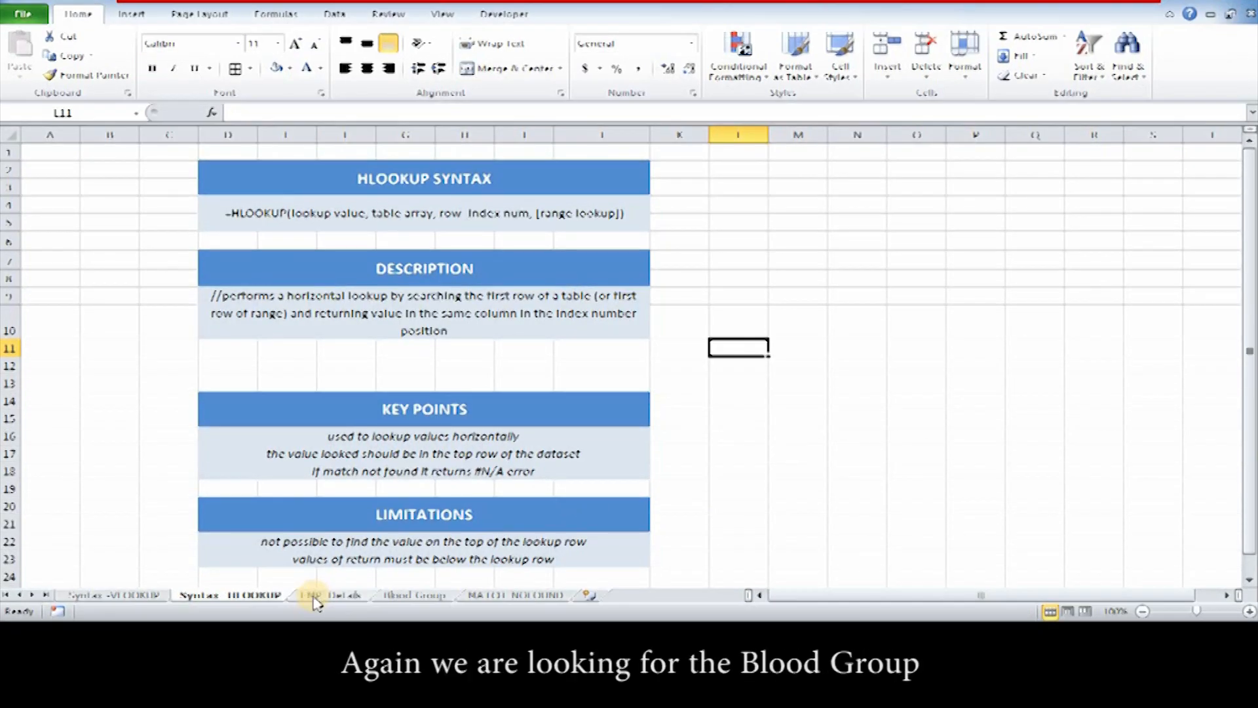
{"action": "left_click", "coordinate": [324, 595]}
{"action": "left_click", "coordinate": [414, 595]}
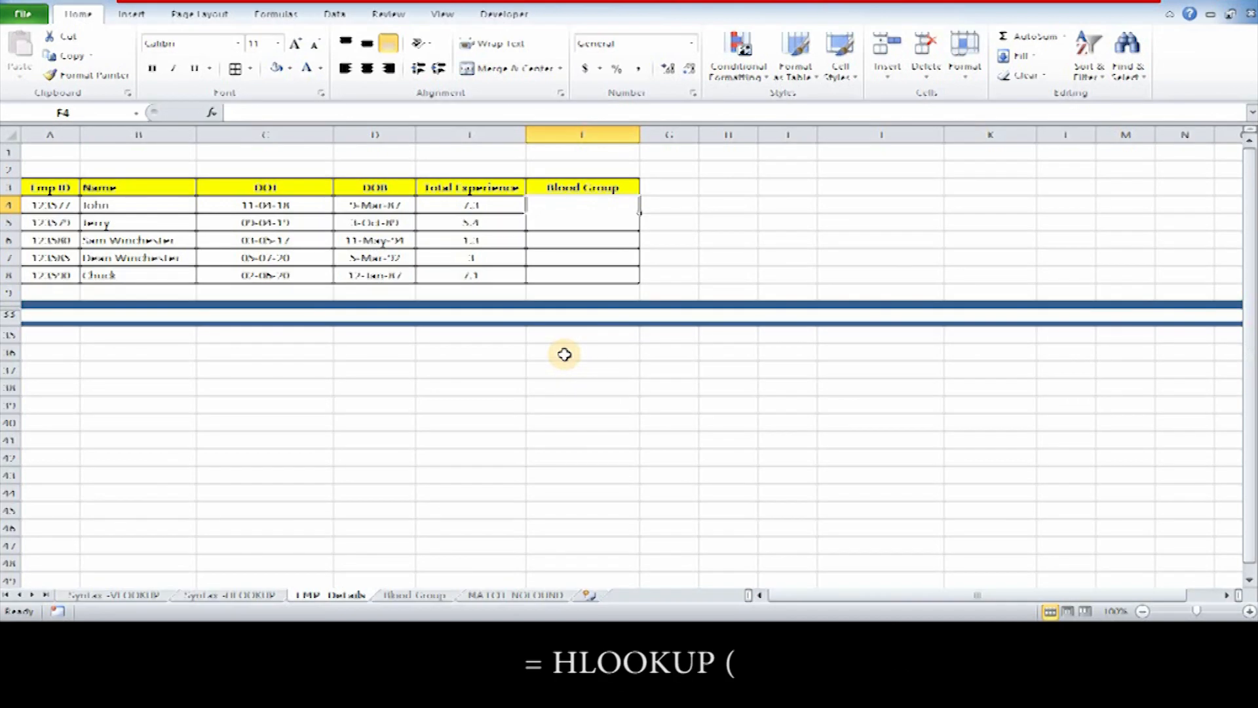
{"action": "type", "text": "="}
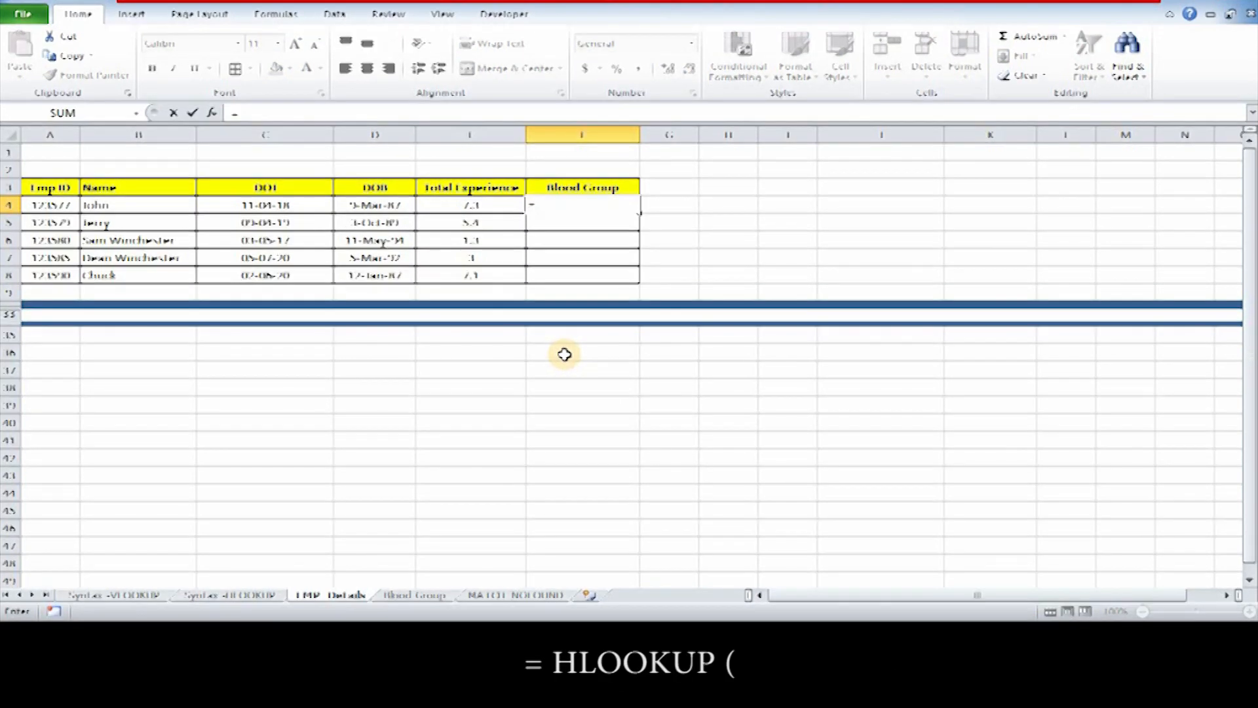
{"action": "type", "text": "HLOOKUP("}
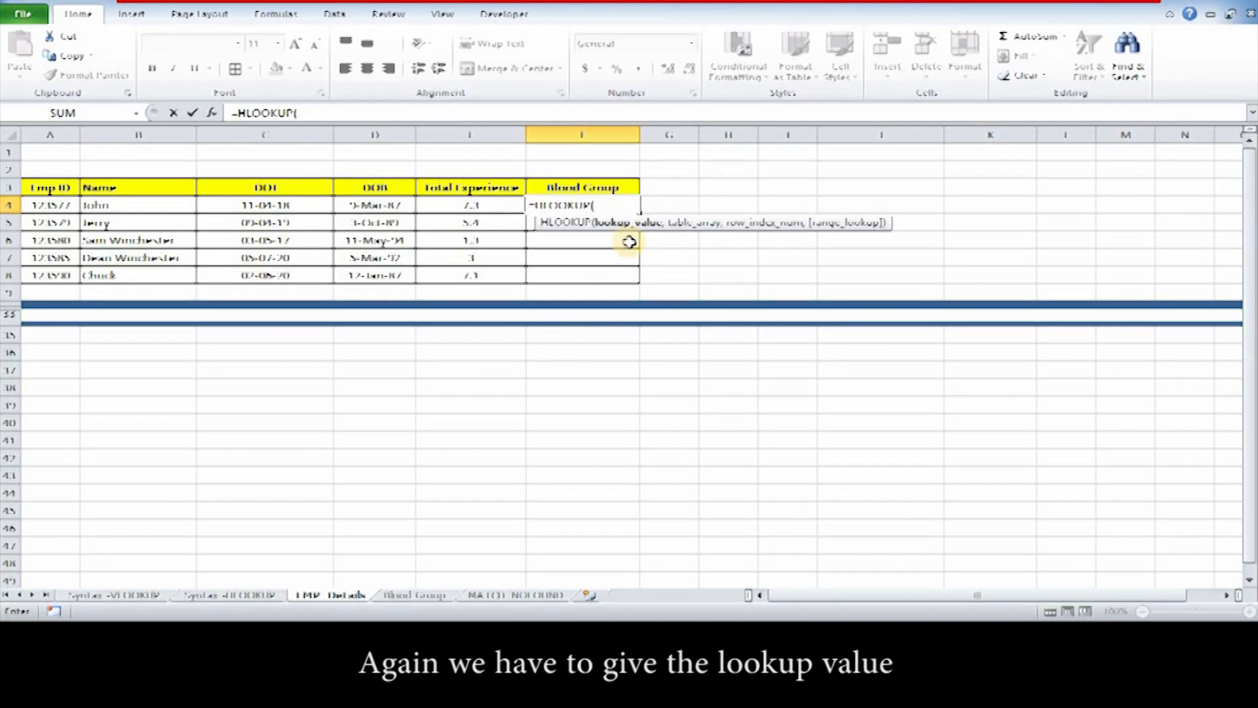
{"action": "left_click", "coordinate": [51, 207]}
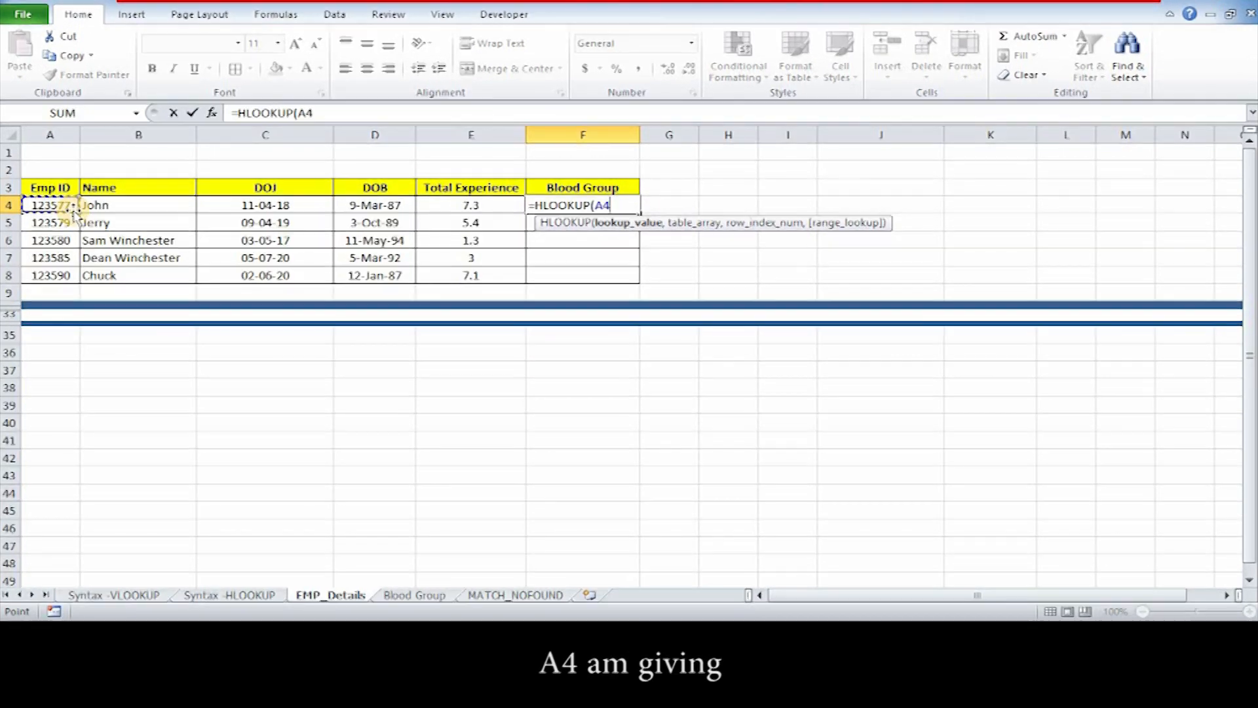
{"action": "type", "text": ","}
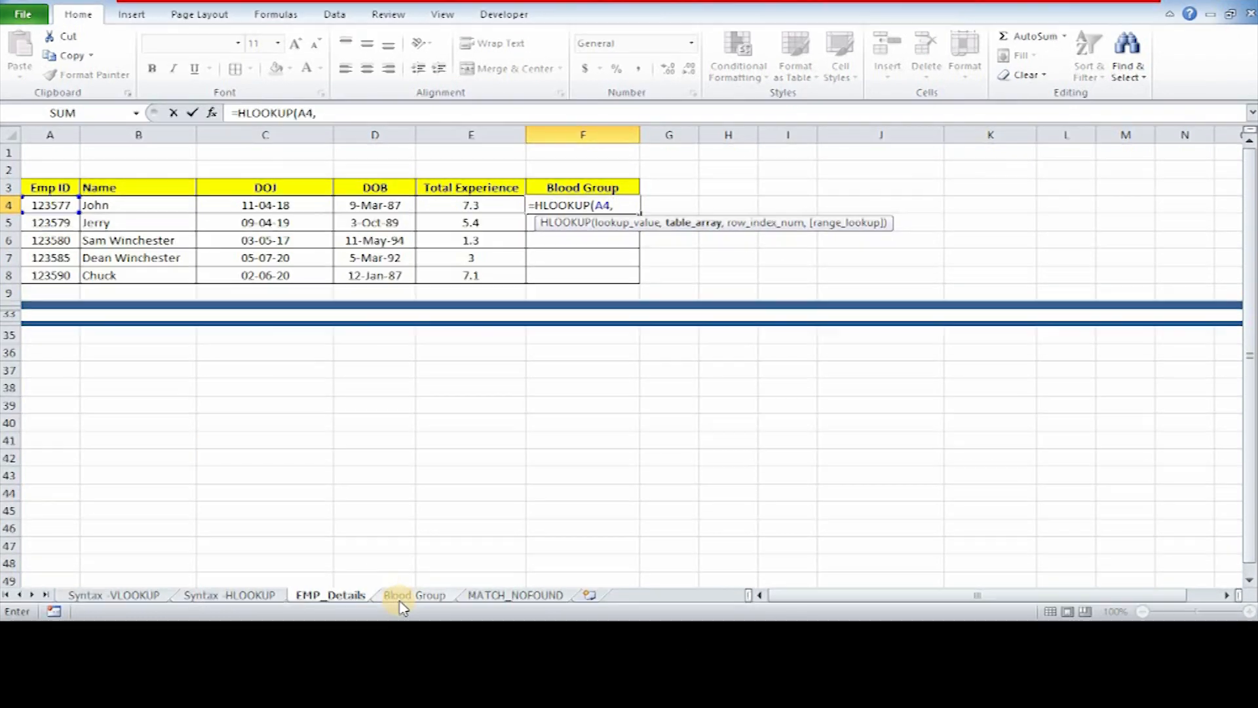
Set the HLOOKUP table array to the horizontal table H2:Q4 on the Blood Group sheet, locked as the absolute range $H$2:$Q$4.
{"action": "left_click", "coordinate": [401, 597]}
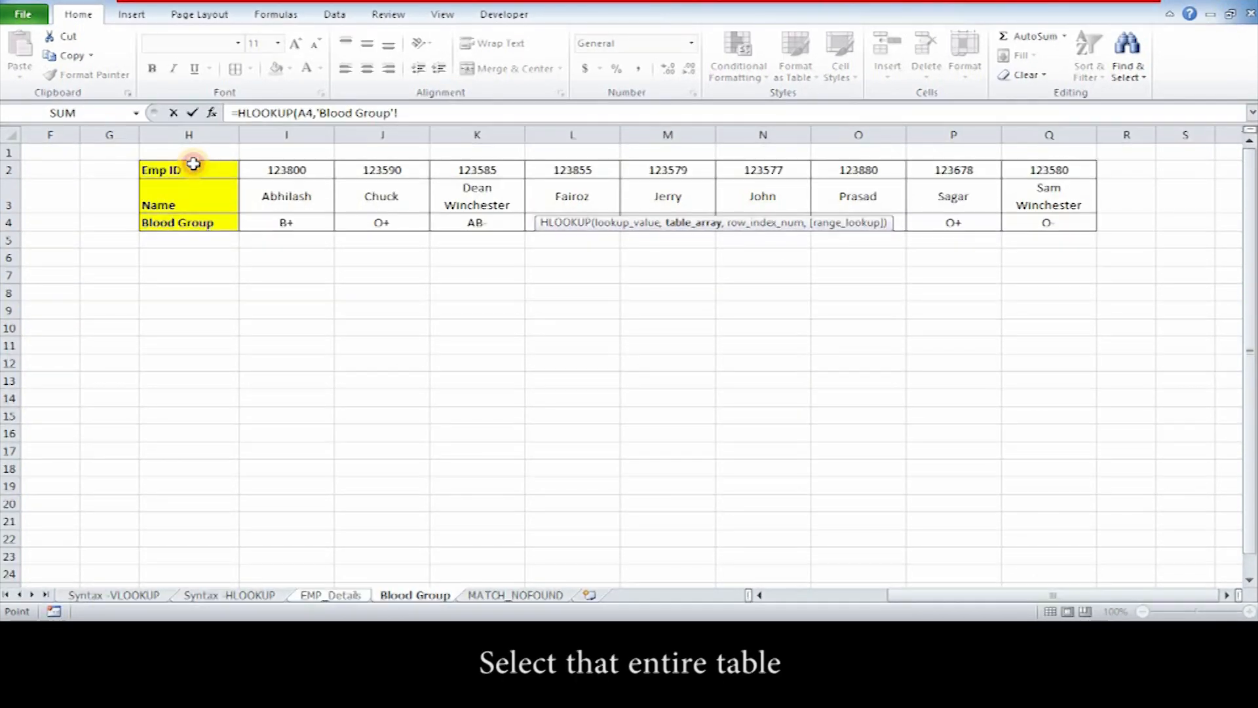
{"action": "left_click_drag", "start_coordinate": [193, 164], "coordinate": [265, 220]}
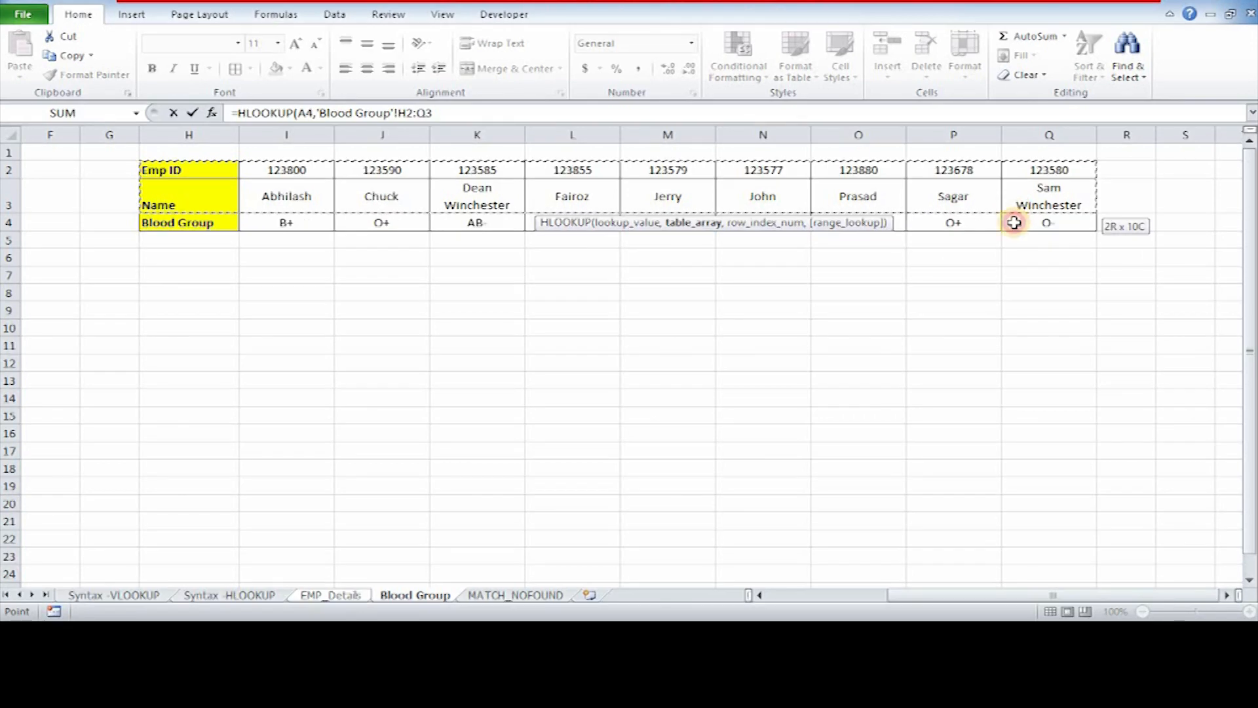
{"action": "left_click", "coordinate": [398, 113]}
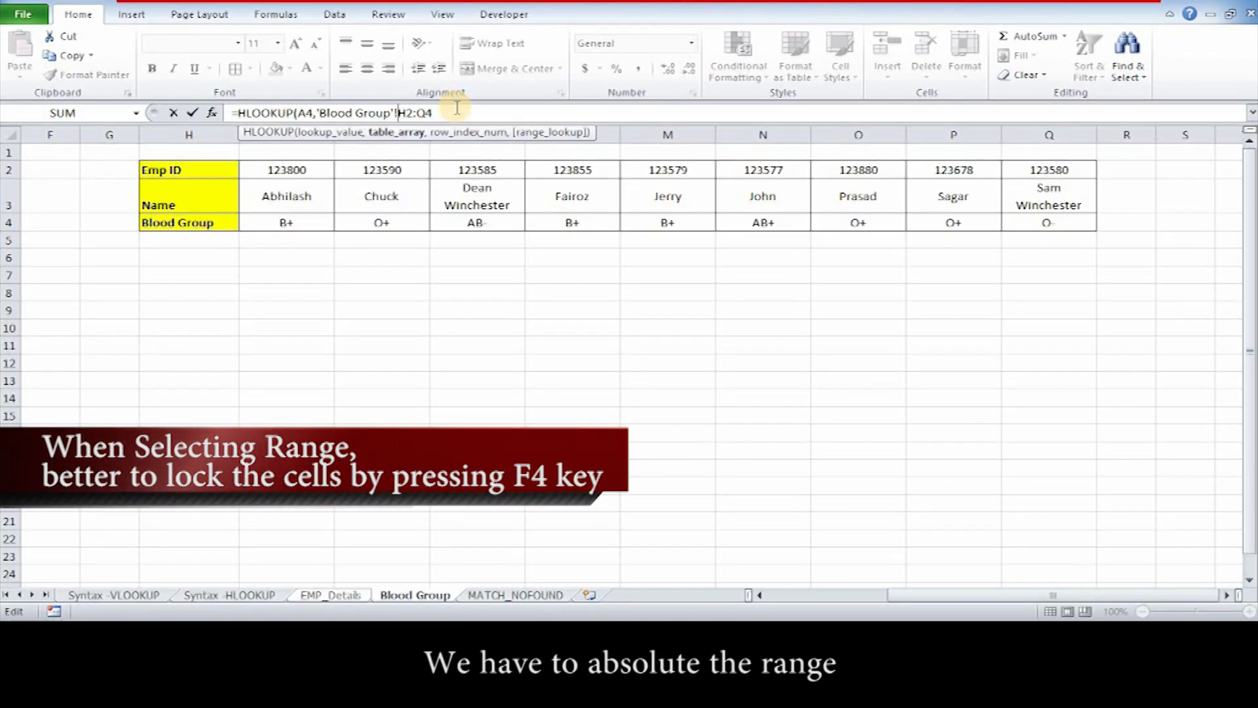
{"action": "key", "text": "F4"}
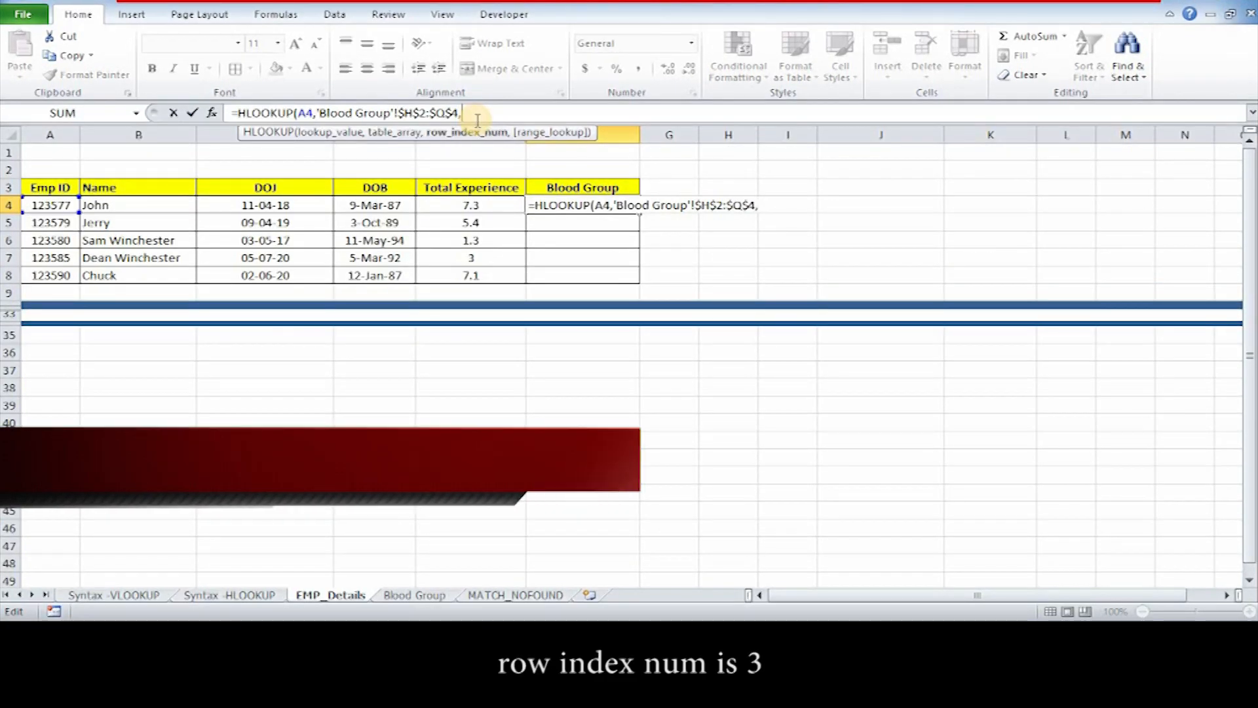
Complete the F4 HLOOKUP formula with row index 3 and range lookup FALSE, removing the stray Blood Group sheet reference before the row index.
{"action": "left_click", "coordinate": [414, 594]}
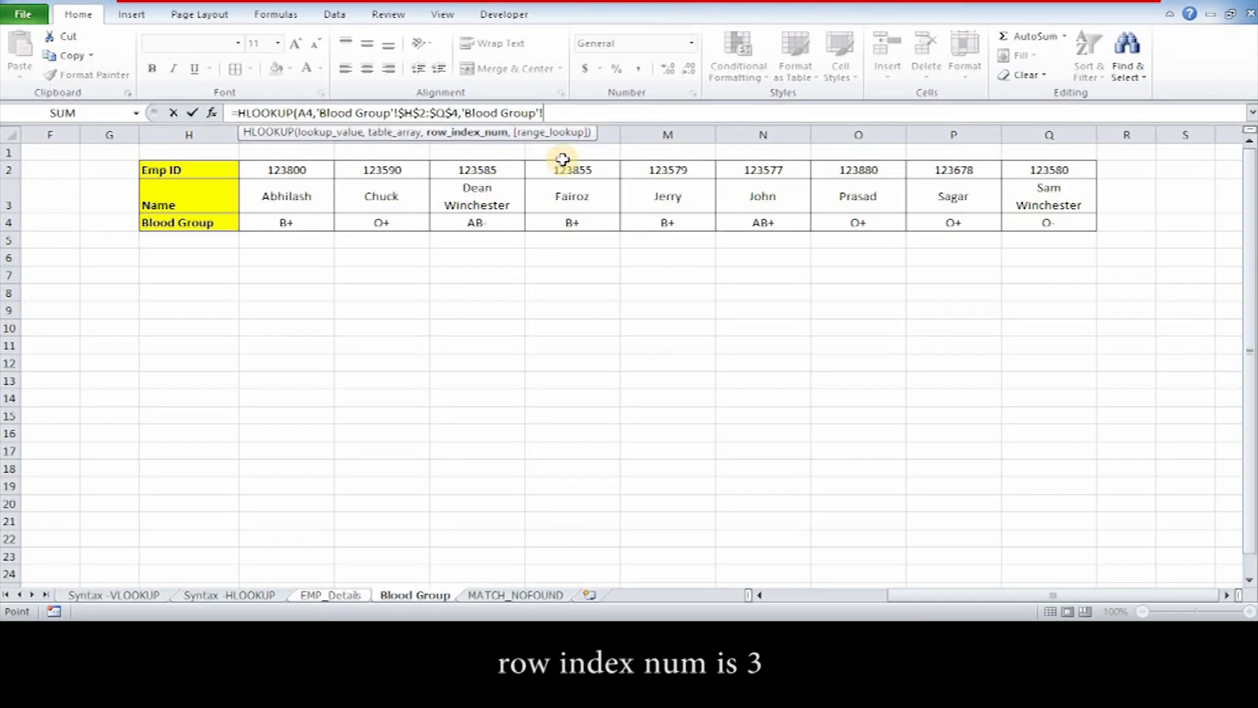
{"action": "type", "text": "3"}
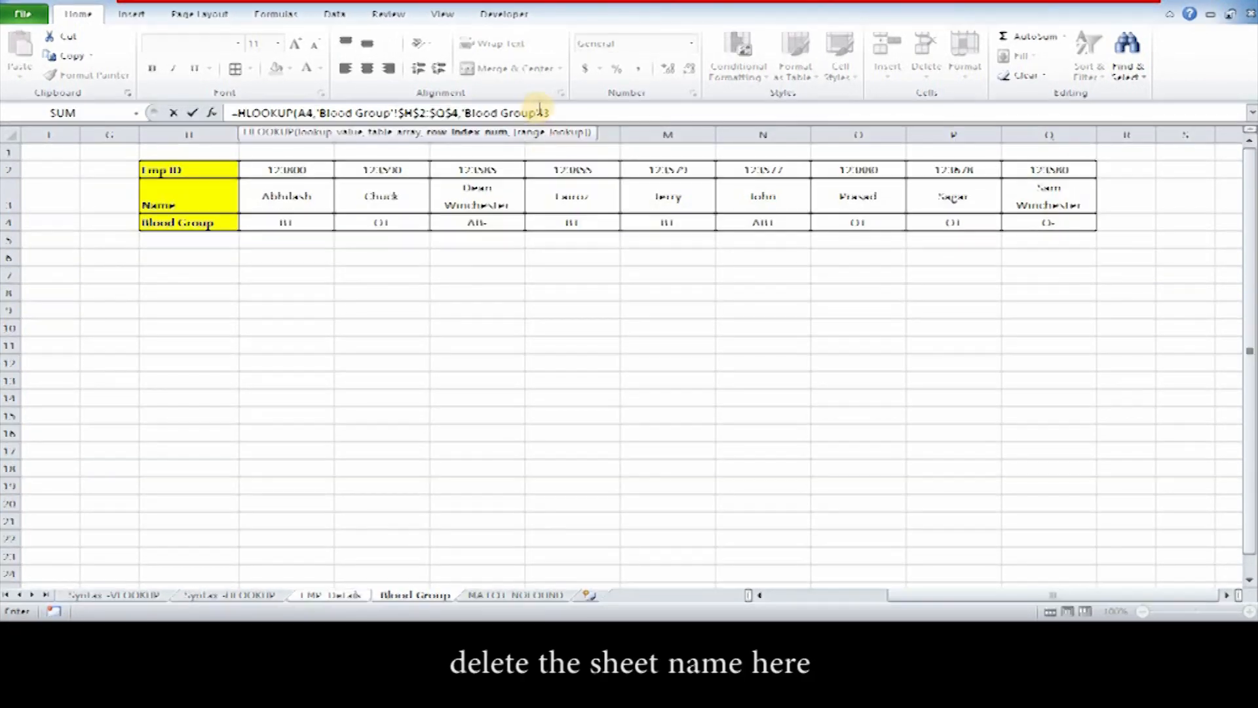
{"action": "left_click_drag", "start_coordinate": [543, 113], "coordinate": [466, 118]}
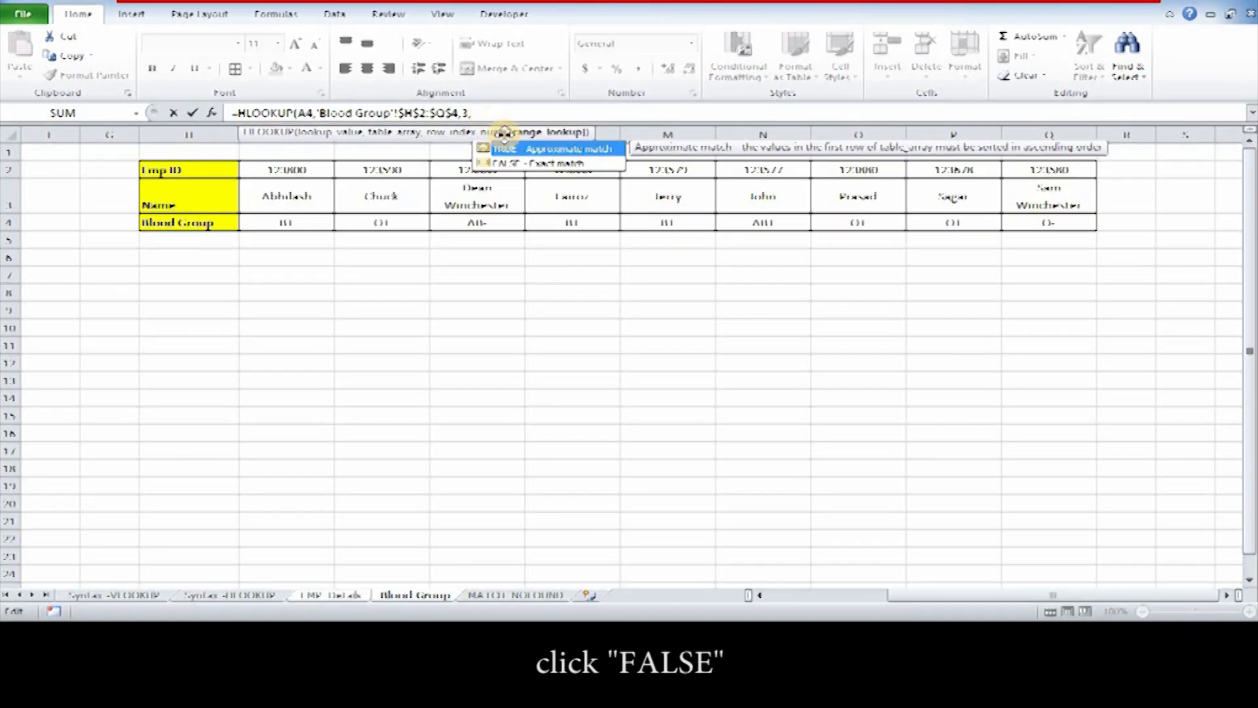
{"action": "double_click", "coordinate": [517, 164]}
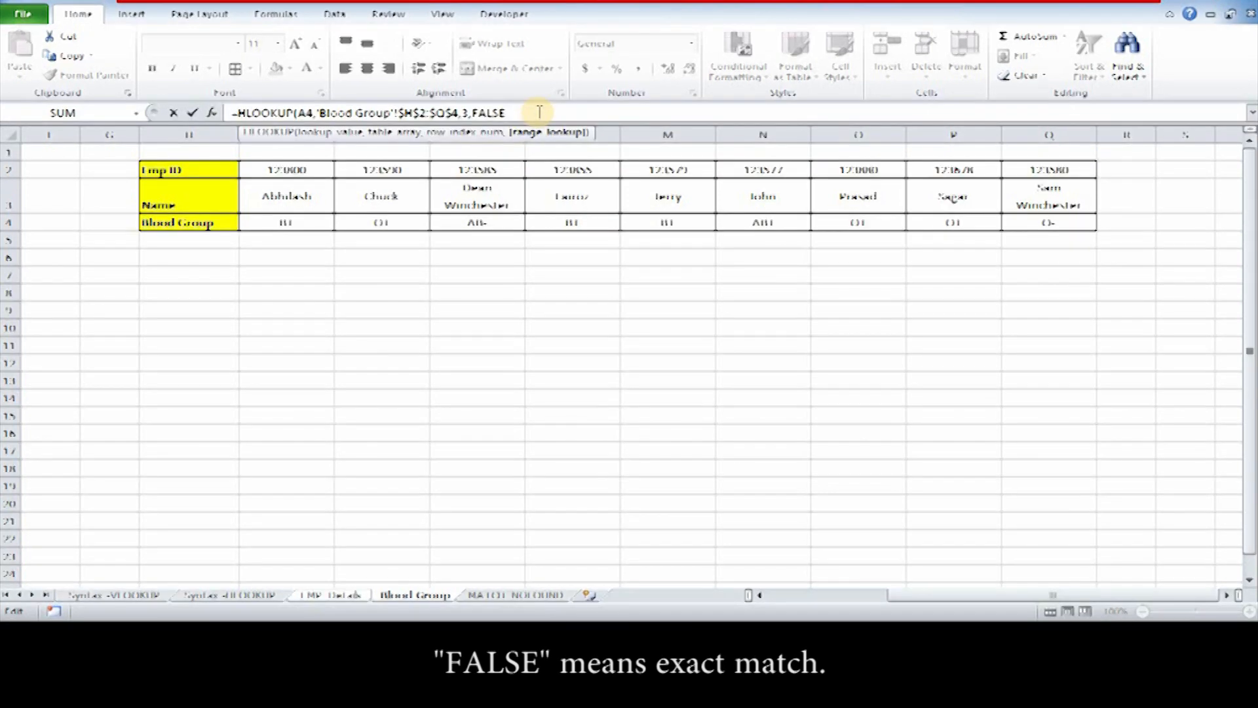
{"action": "type", "text": ")"}
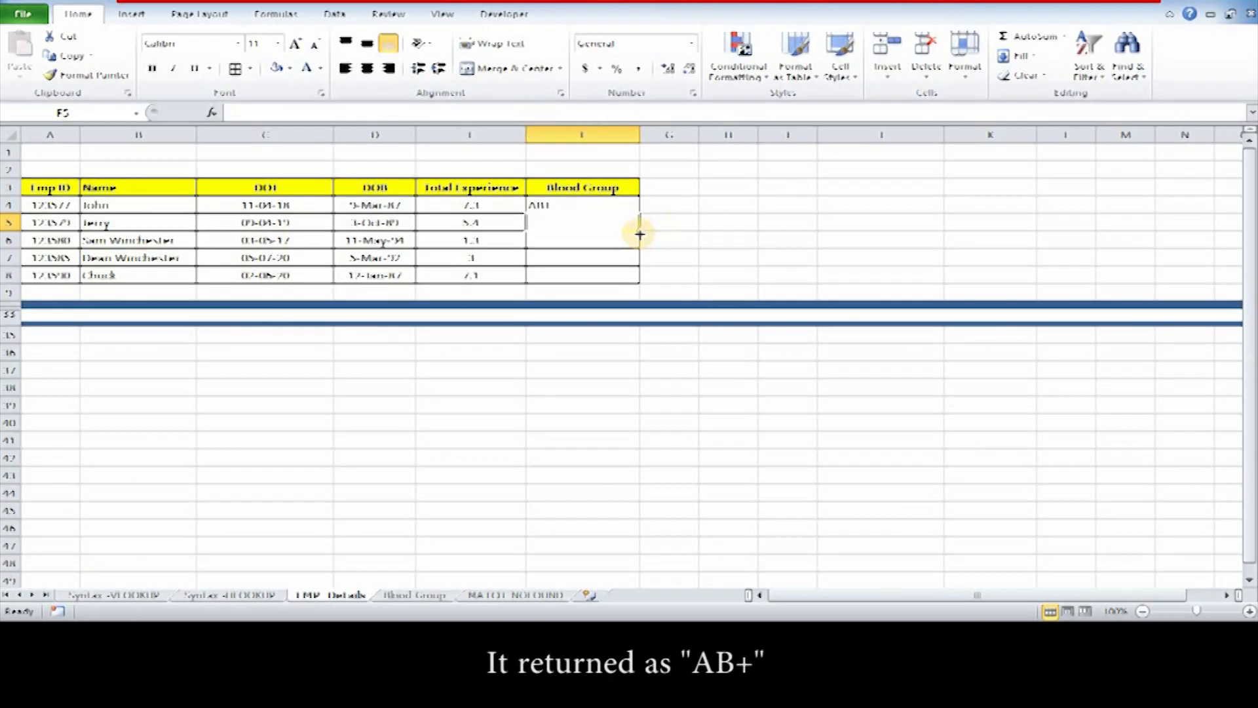
Copy the HLOOKUP formula from F4 into the cells below it, F5 and F6.
{"action": "left_click", "coordinate": [610, 204]}
{"action": "key", "text": "ctrl+c"}
{"action": "key", "text": "Down"}
{"action": "key", "text": "ctrl+v"}
{"action": "key", "text": "Down"}
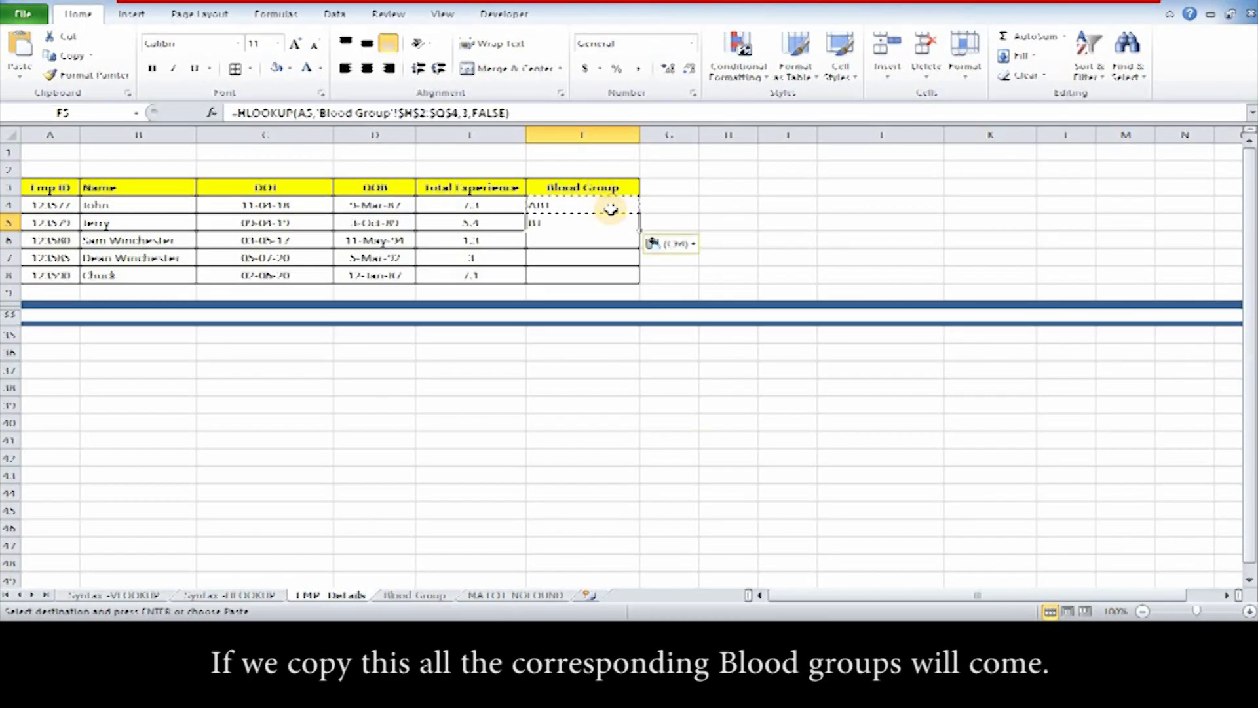
{"action": "key", "text": "ctrl+v"}
{"action": "key", "text": "Down"}
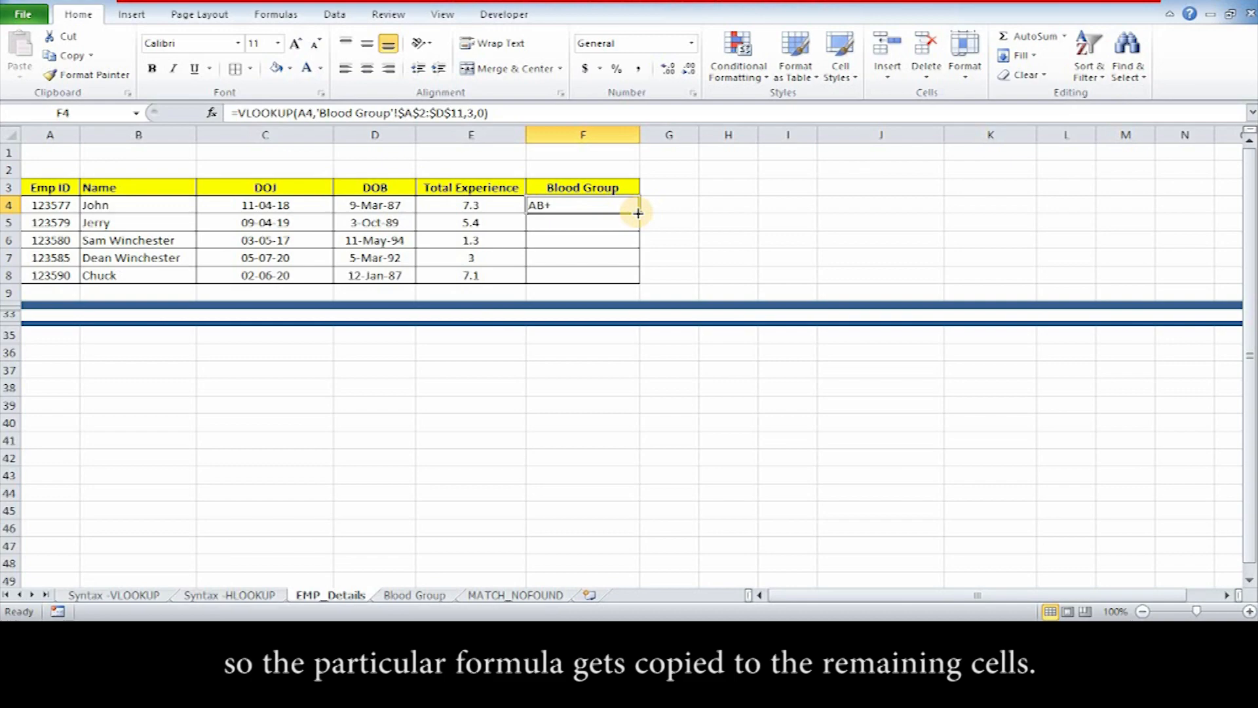
Fill the VLOOKUP formula from F4 down the Blood Group column through F8.
{"action": "double_click", "coordinate": [638, 212]}
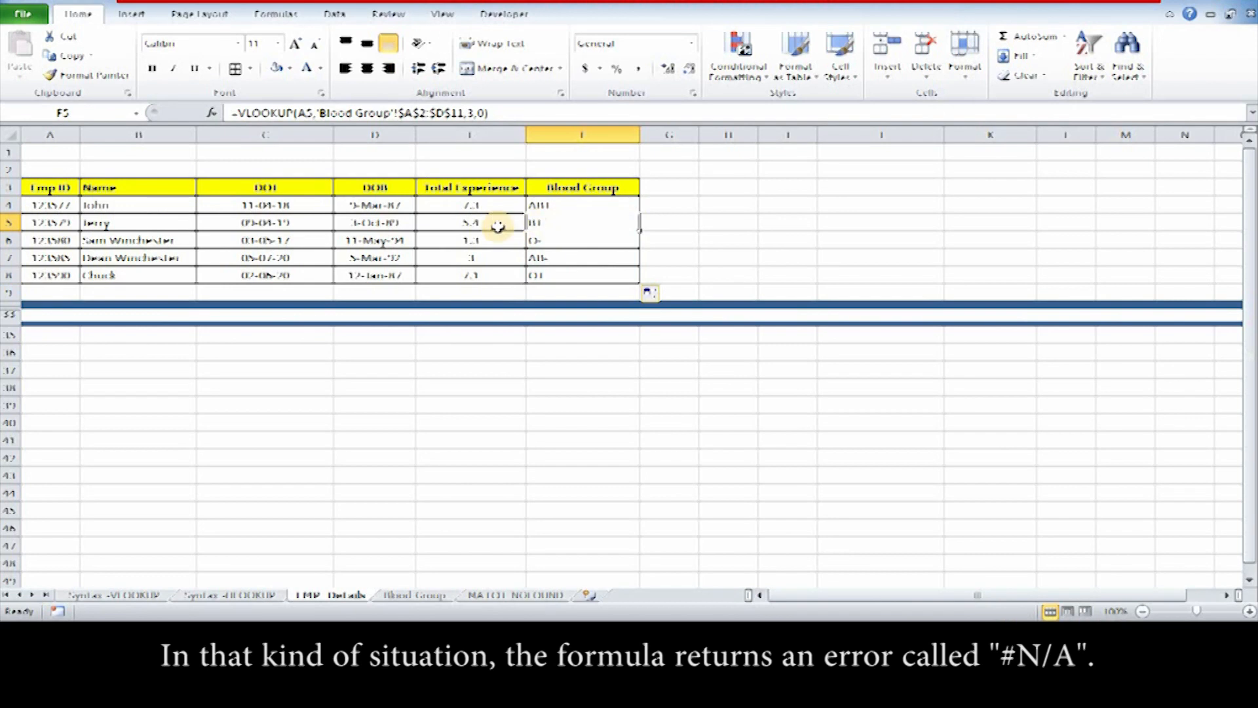
Replace the Emp ID in A4 with one missing from the Blood Group sheet and inspect the VLOOKUP in F4.
{"action": "left_click", "coordinate": [137, 207]}
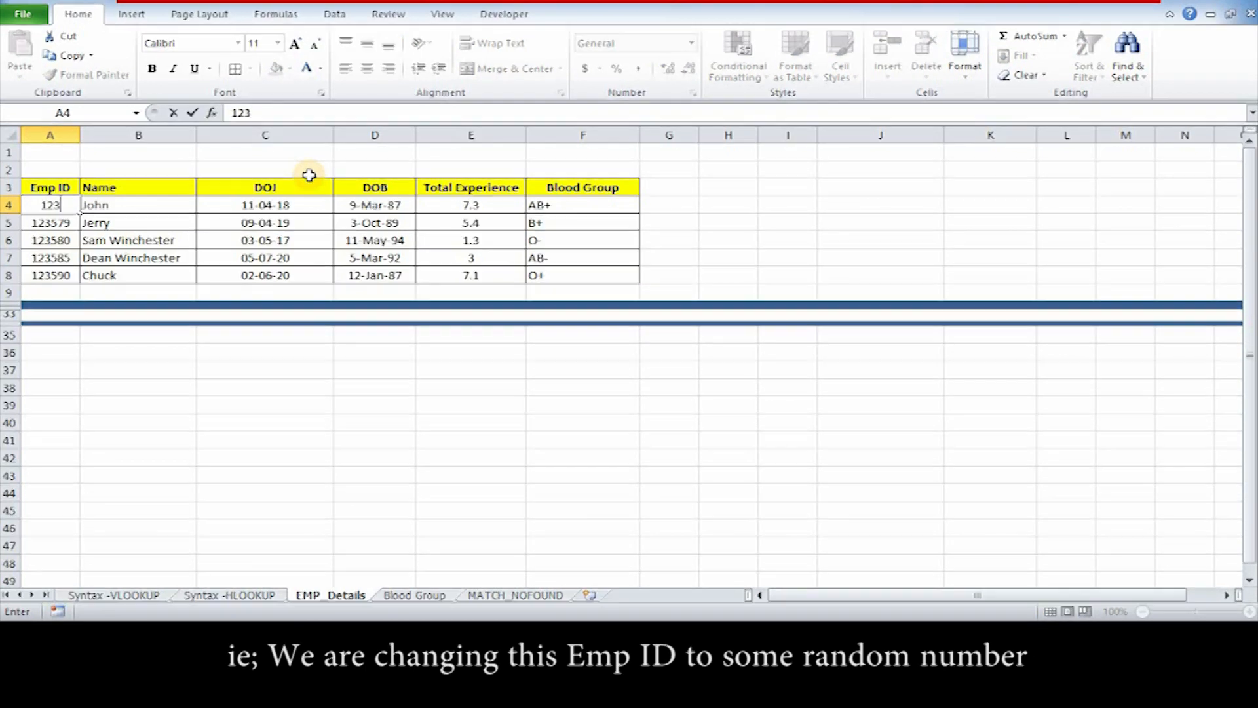
{"action": "type", "text": "123567"}
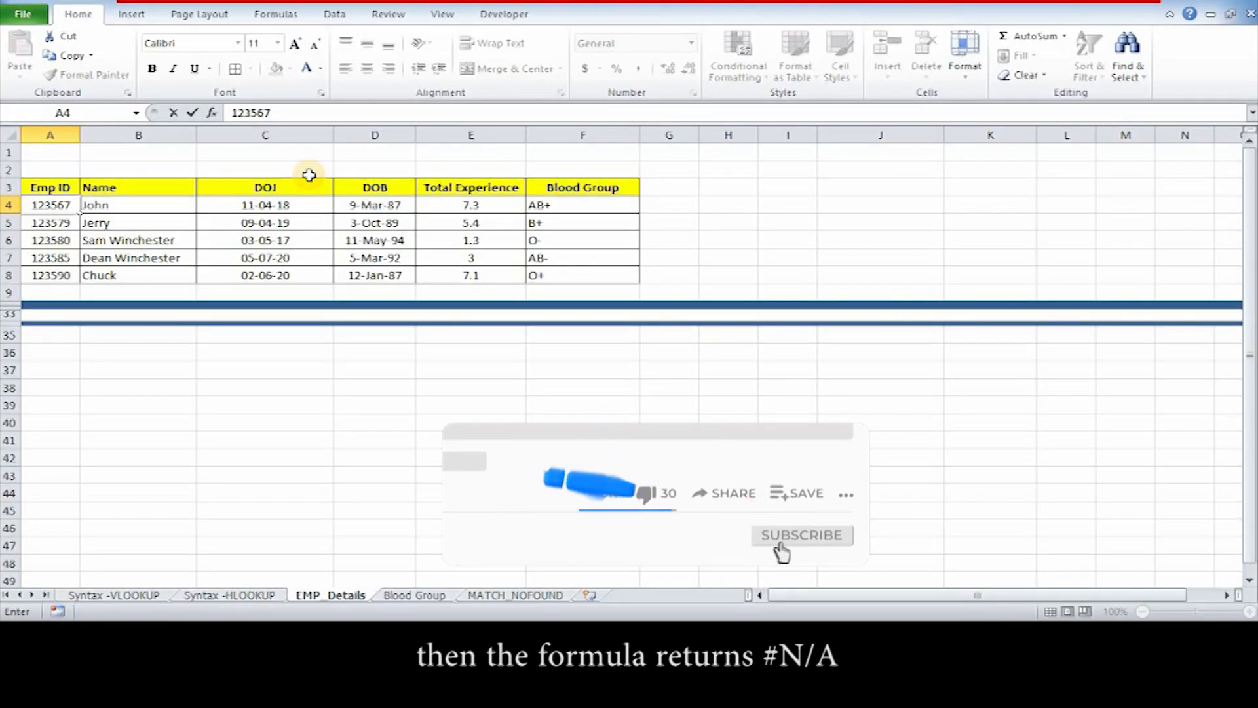
{"action": "key", "text": "Return"}
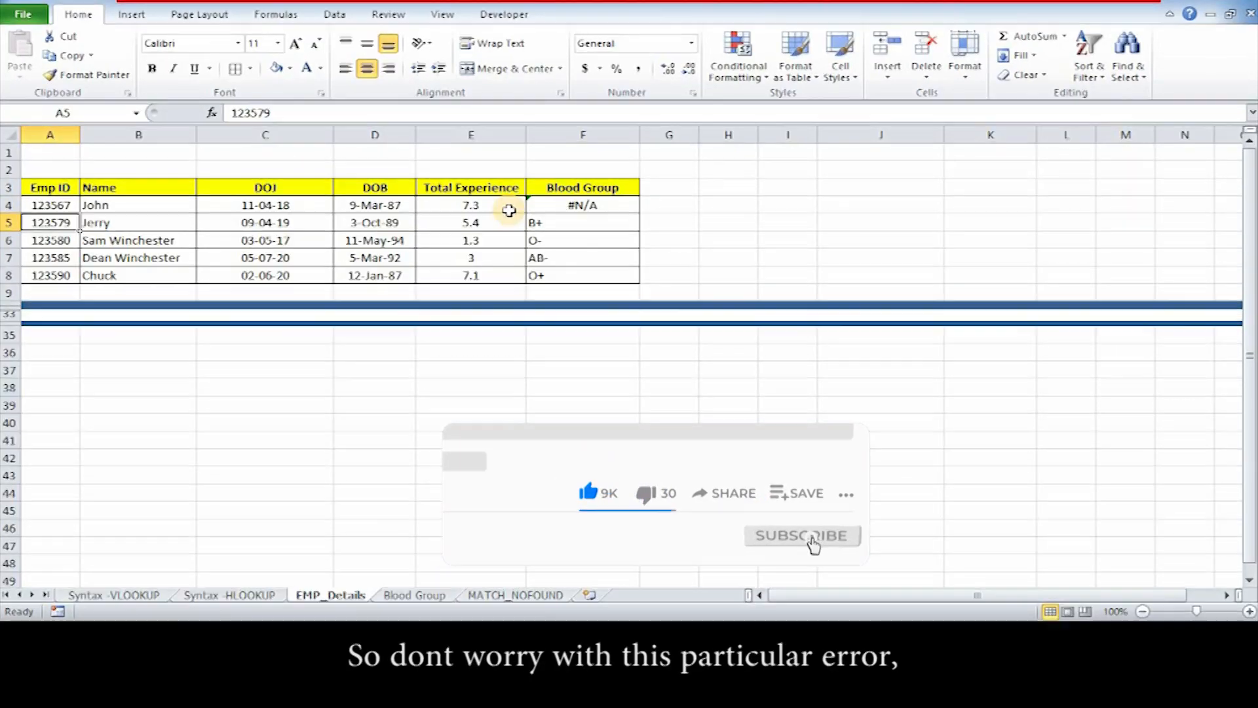
{"action": "left_click", "coordinate": [564, 220]}
{"action": "left_click", "coordinate": [576, 203]}
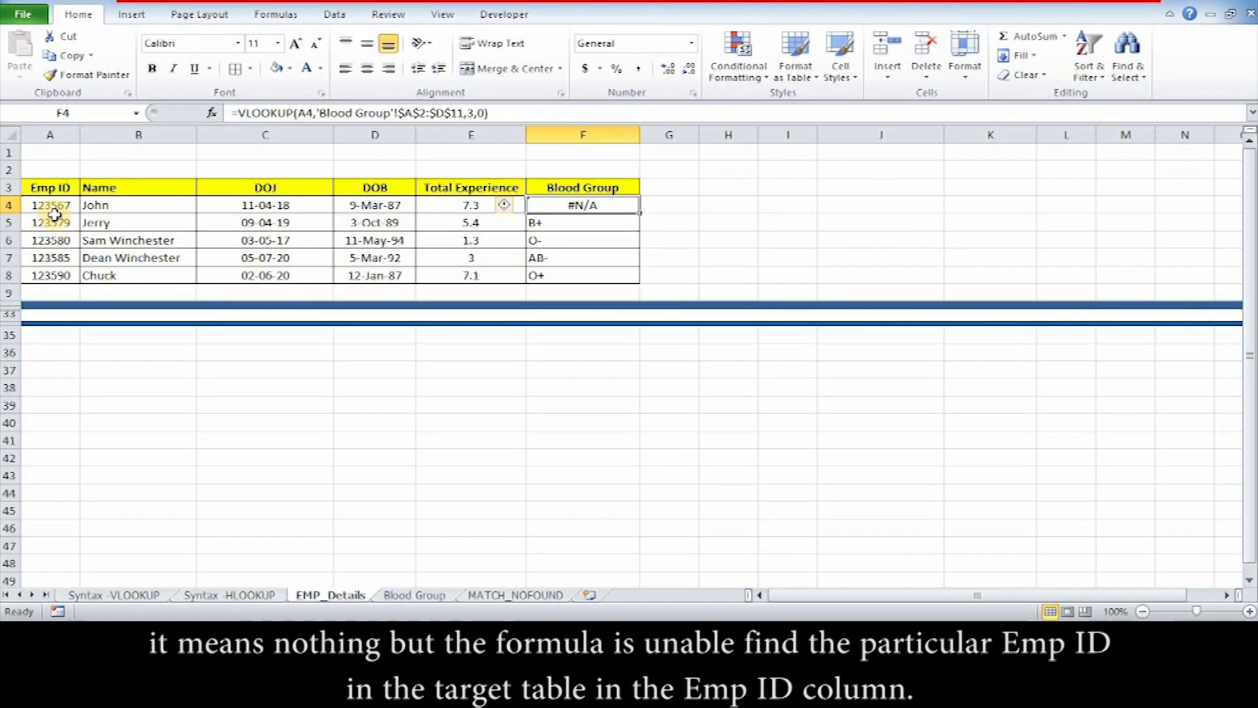
Convert the Emp ID in A3 of the Blood Group sheet from text to a number, and return to F4 on EMP_Details.
{"action": "left_click", "coordinate": [409, 595]}
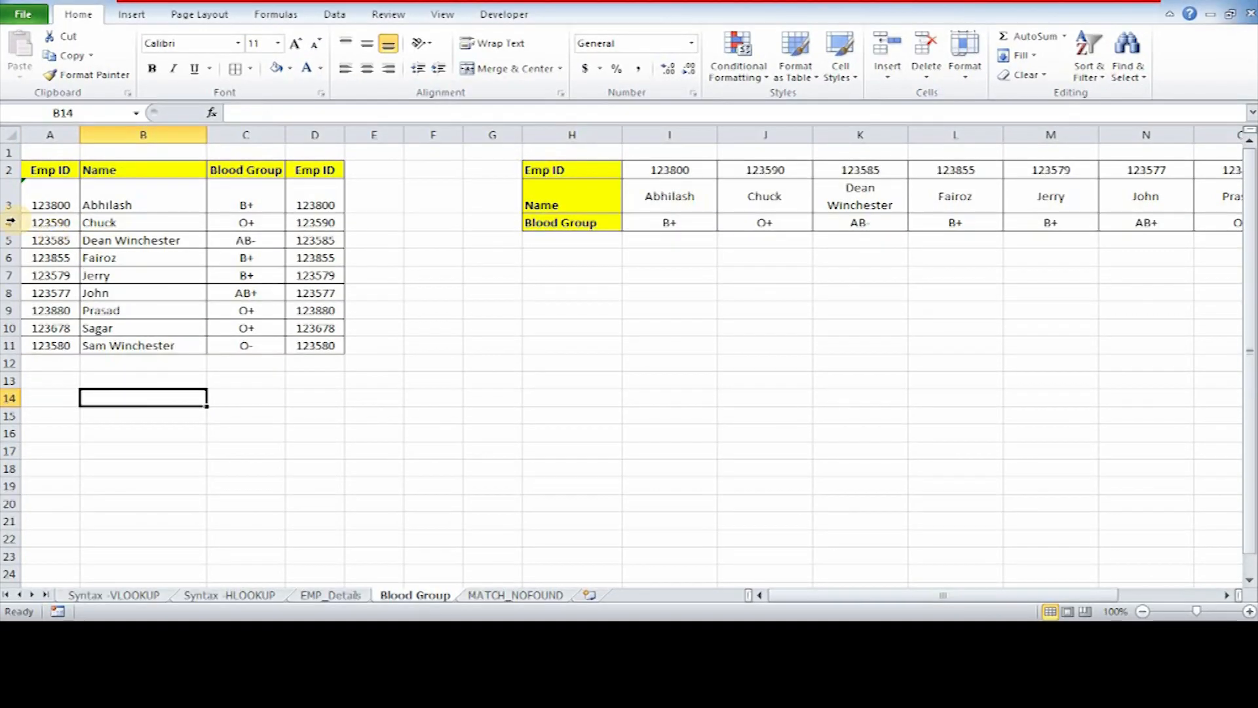
{"action": "left_click", "coordinate": [50, 188]}
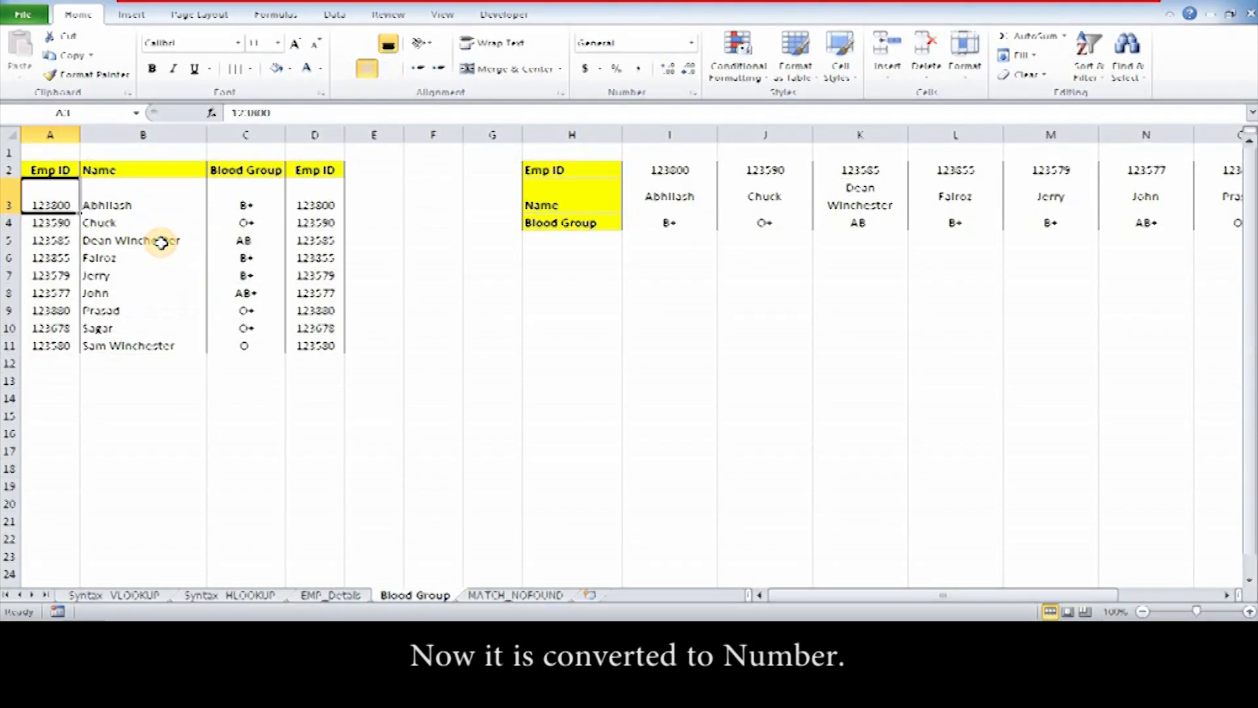
{"action": "left_click", "coordinate": [31, 188]}
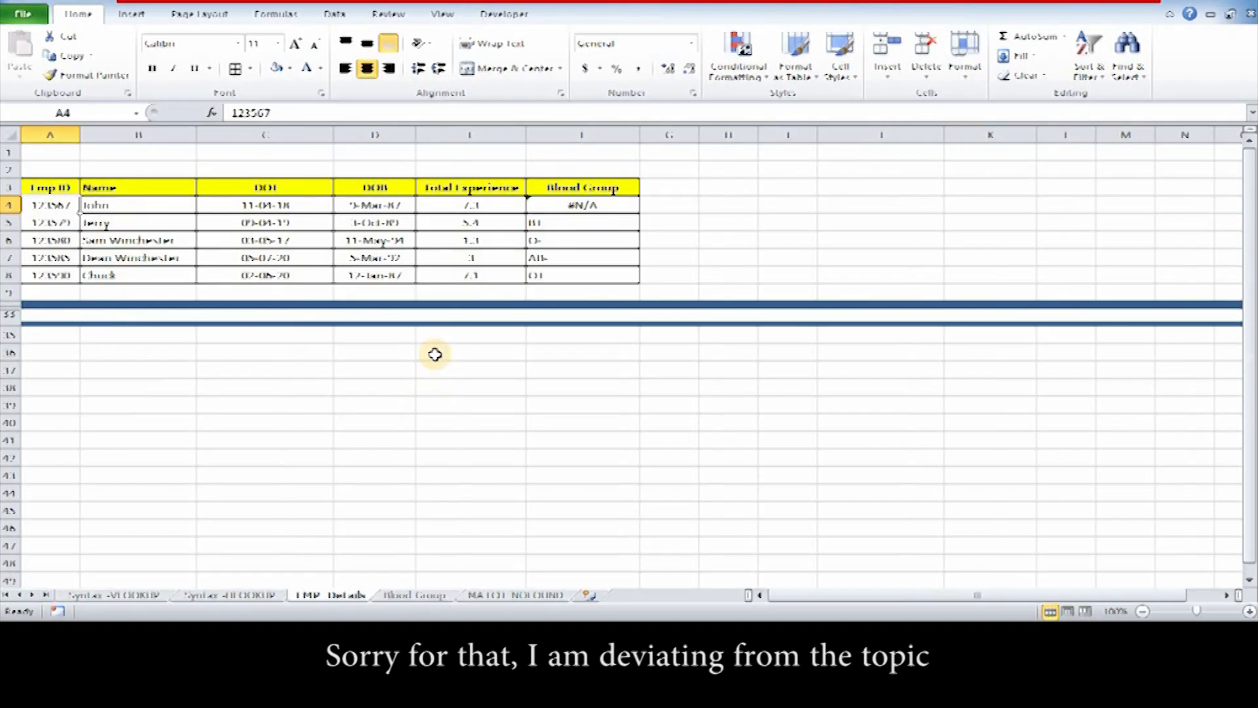
{"action": "left_click", "coordinate": [570, 206]}
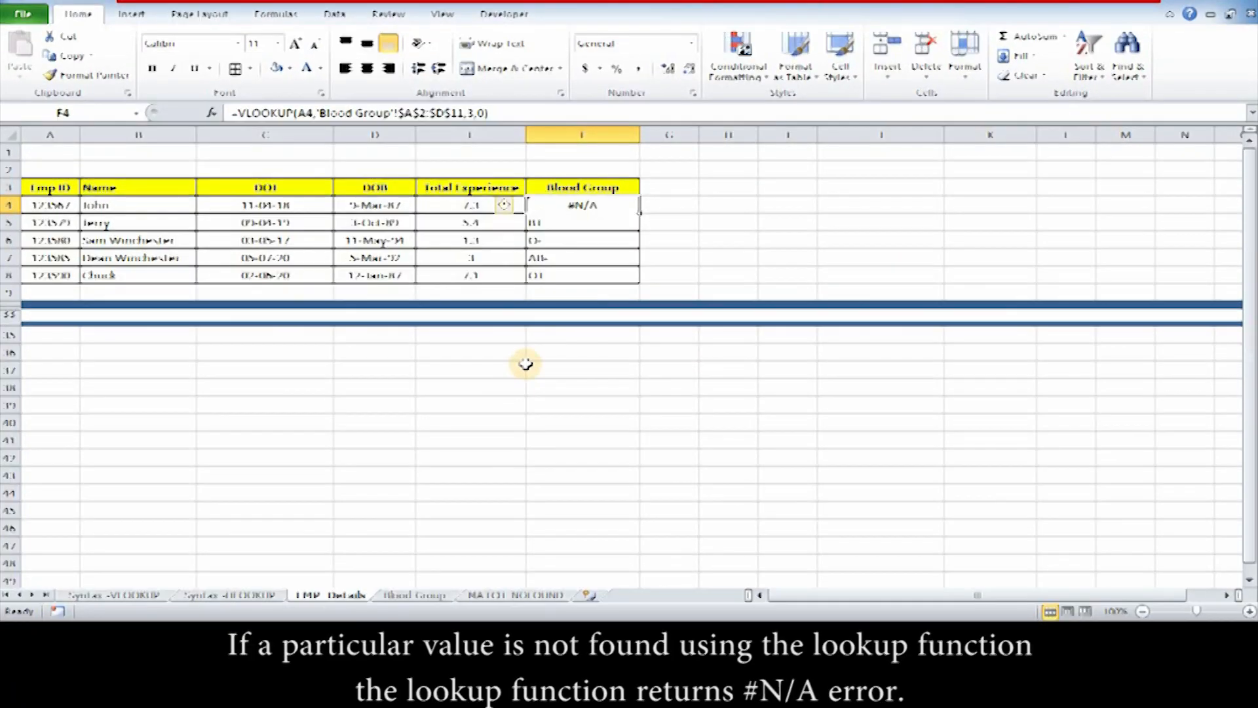
Wrap the VLOOKUP formula in F4 in IFERROR with "NOT FOUND" as the value returned on an error.
{"action": "left_click", "coordinate": [556, 335]}
{"action": "left_click", "coordinate": [582, 207]}
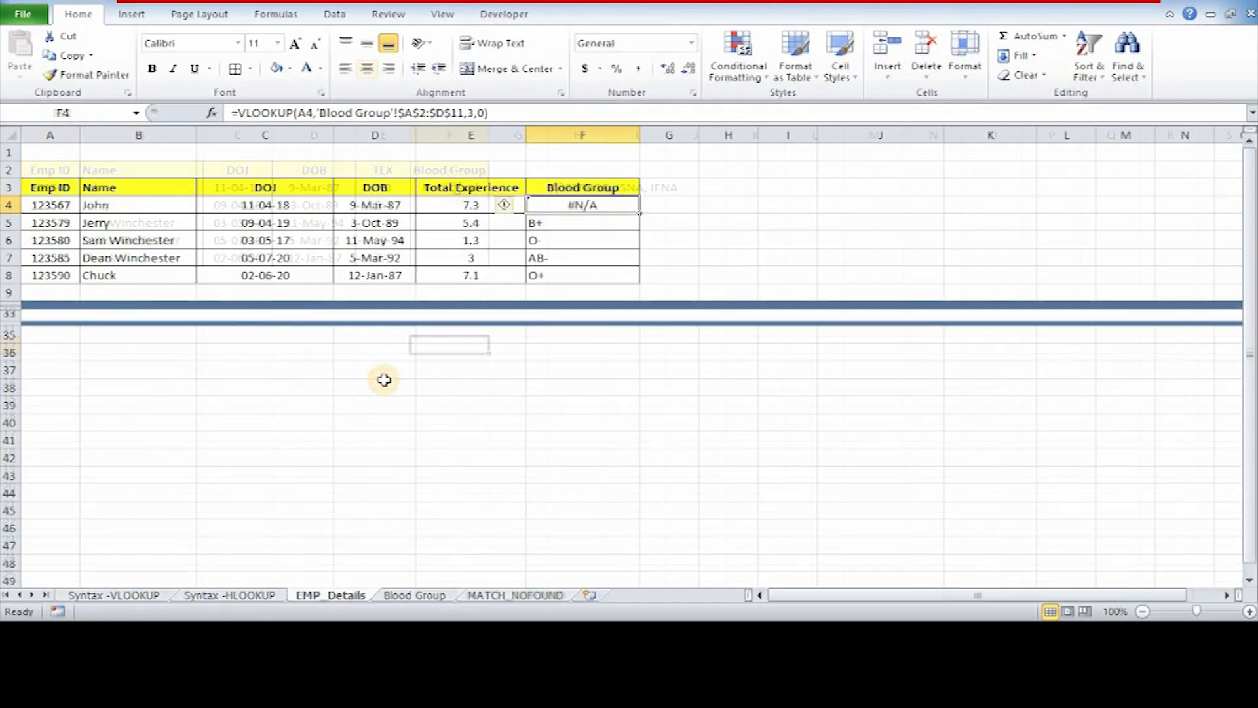
{"action": "left_click", "coordinate": [236, 115]}
{"action": "type", "text": "IFERROR("}
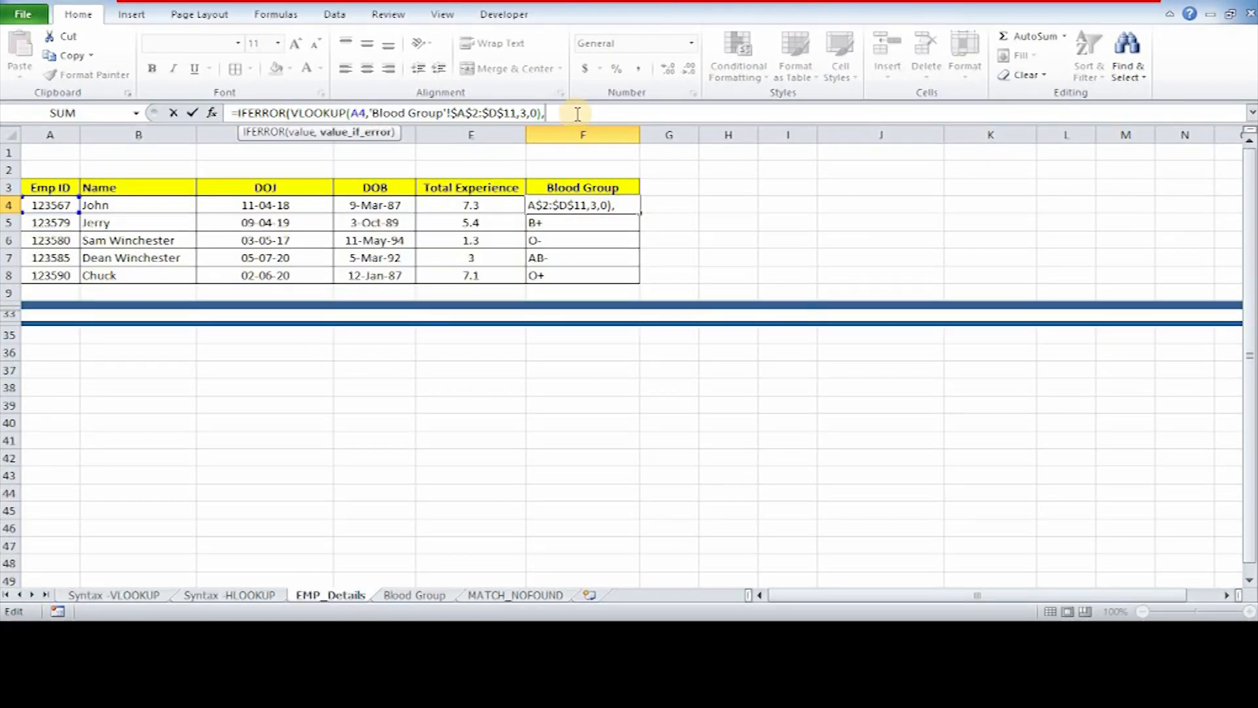
{"action": "type", "text": "\""}
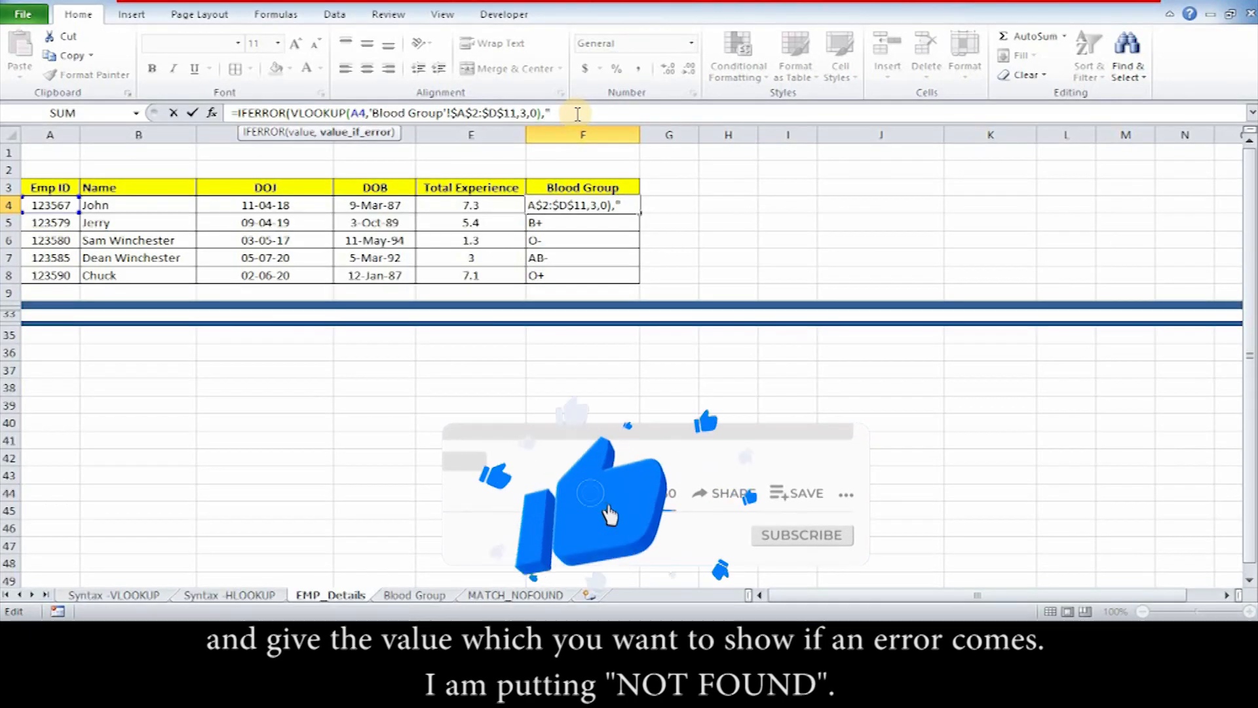
{"action": "type", "text": "NOT FOUND\""}
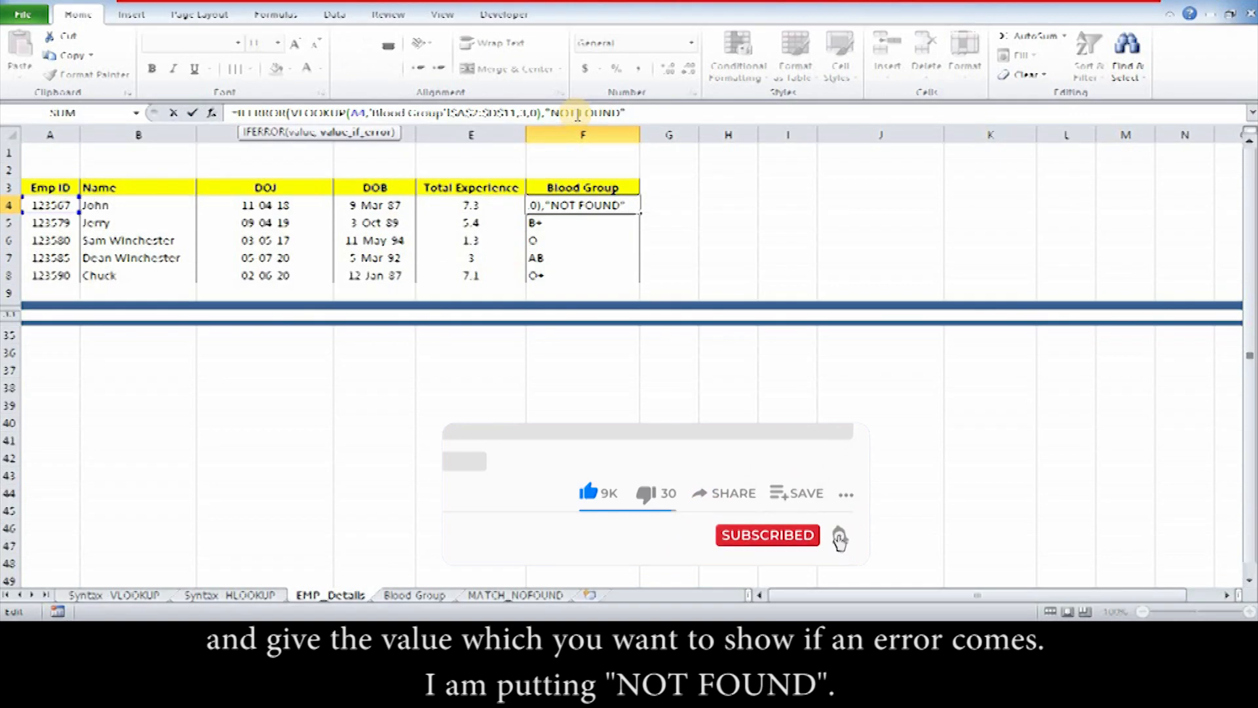
{"action": "type", "text": ")"}
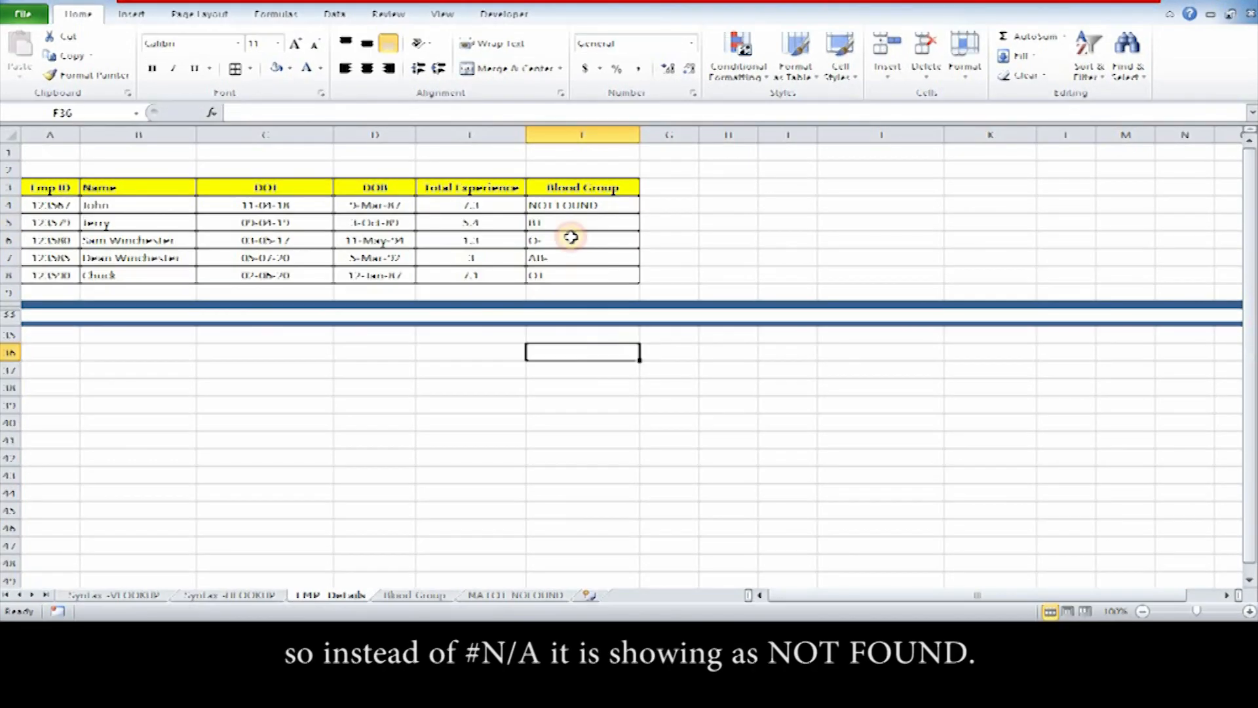
Replace the IFERROR fallback text in F4 with an empty string ("") so that errors show as blank.
{"action": "left_click", "coordinate": [561, 194]}
{"action": "left_click", "coordinate": [625, 208]}
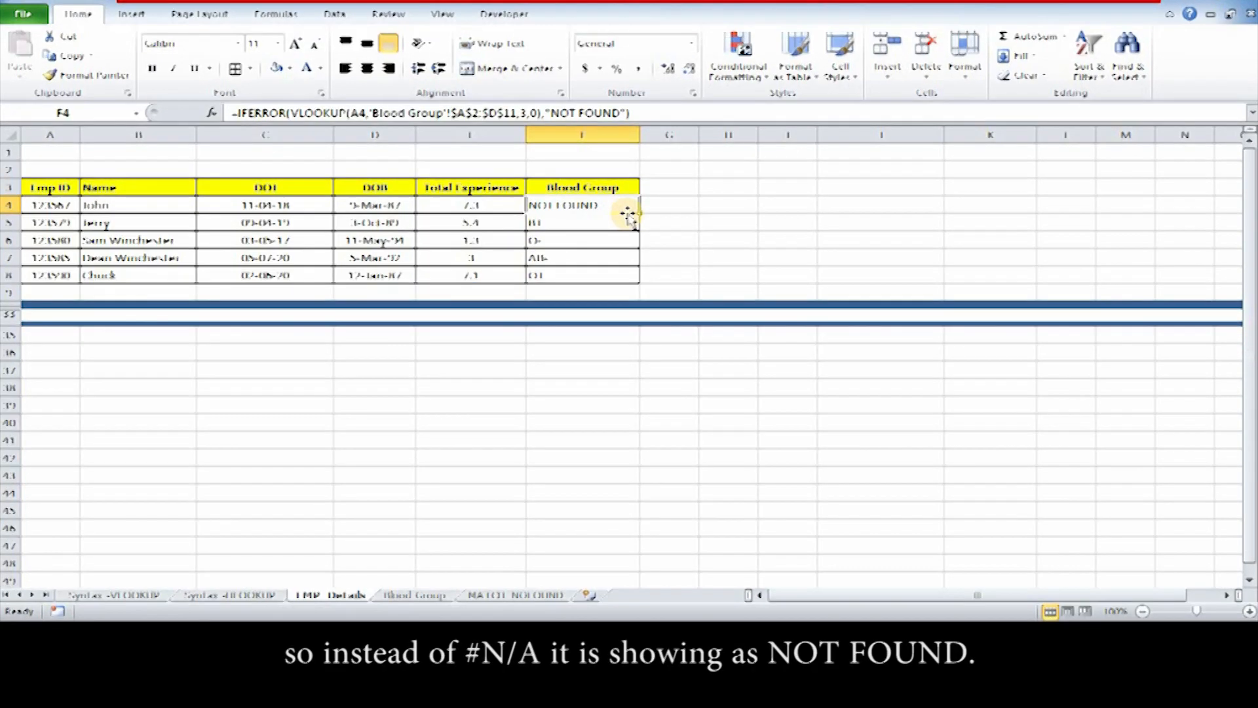
{"action": "left_click", "coordinate": [627, 112]}
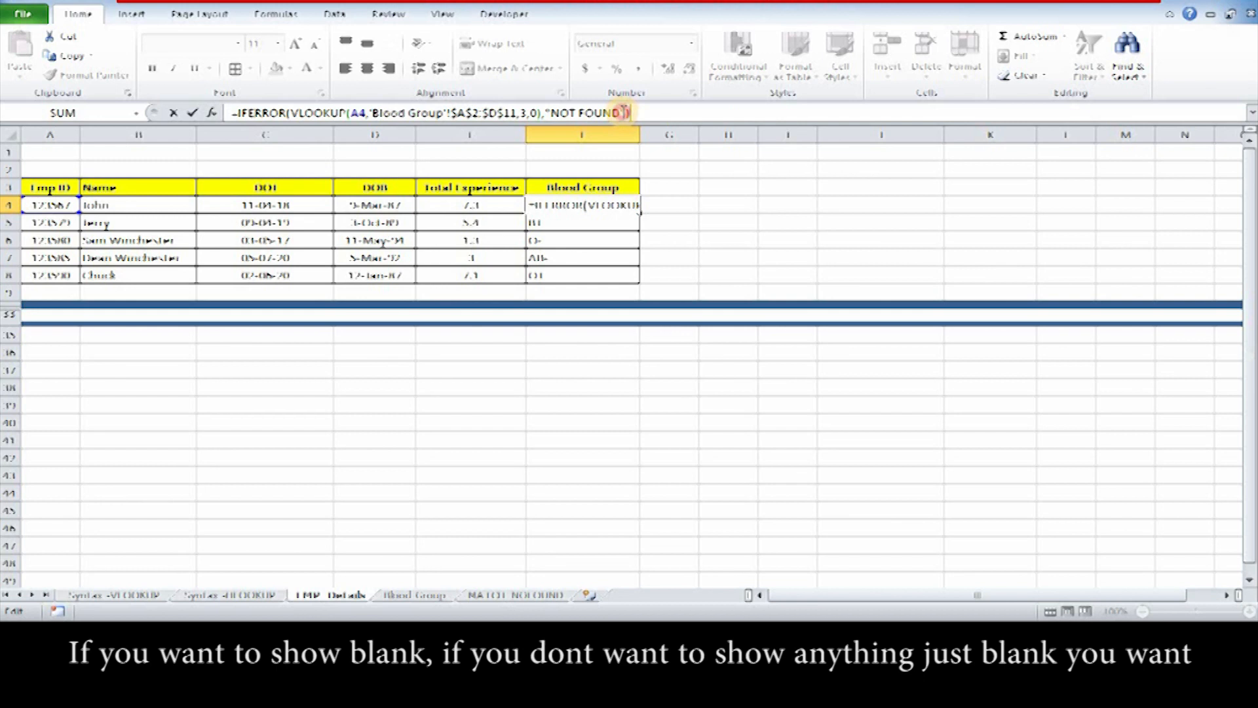
{"action": "key", "text": "BackSpace"}
{"action": "key", "text": "BackSpace"}
{"action": "key", "text": "BackSpace"}
{"action": "key", "text": "BackSpace"}
{"action": "key", "text": "BackSpace"}
{"action": "key", "text": "BackSpace"}
{"action": "key", "text": "BackSpace"}
{"action": "key", "text": "BackSpace"}
{"action": "key", "text": "BackSpace"}
{"action": "key", "text": "BackSpace"}
{"action": "key", "text": "BackSpace"}
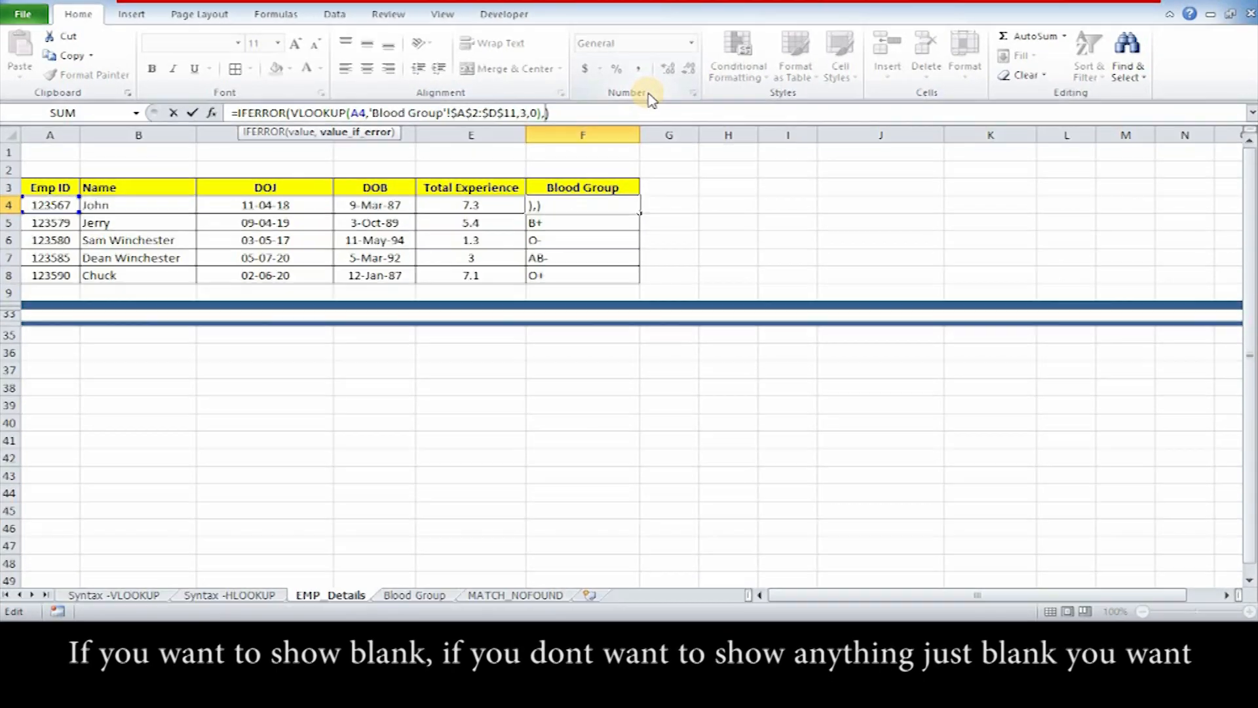
{"action": "type", "text": "\"\""}
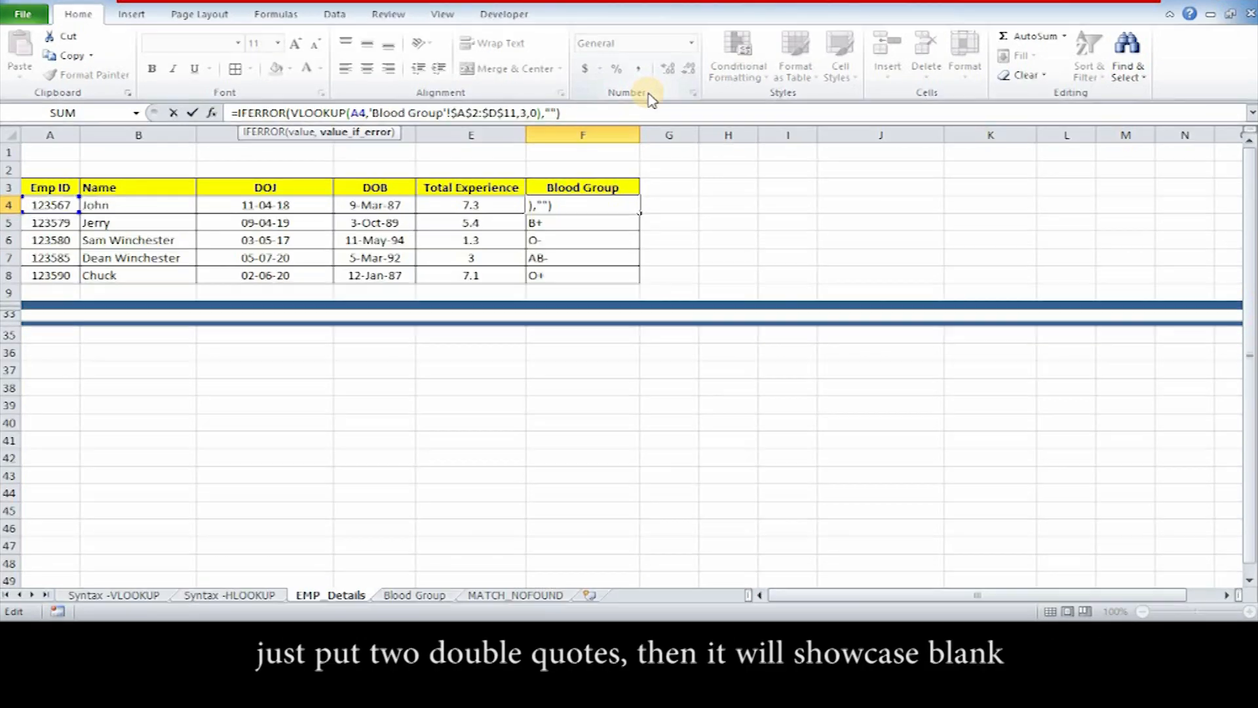
{"action": "key", "text": "Return"}
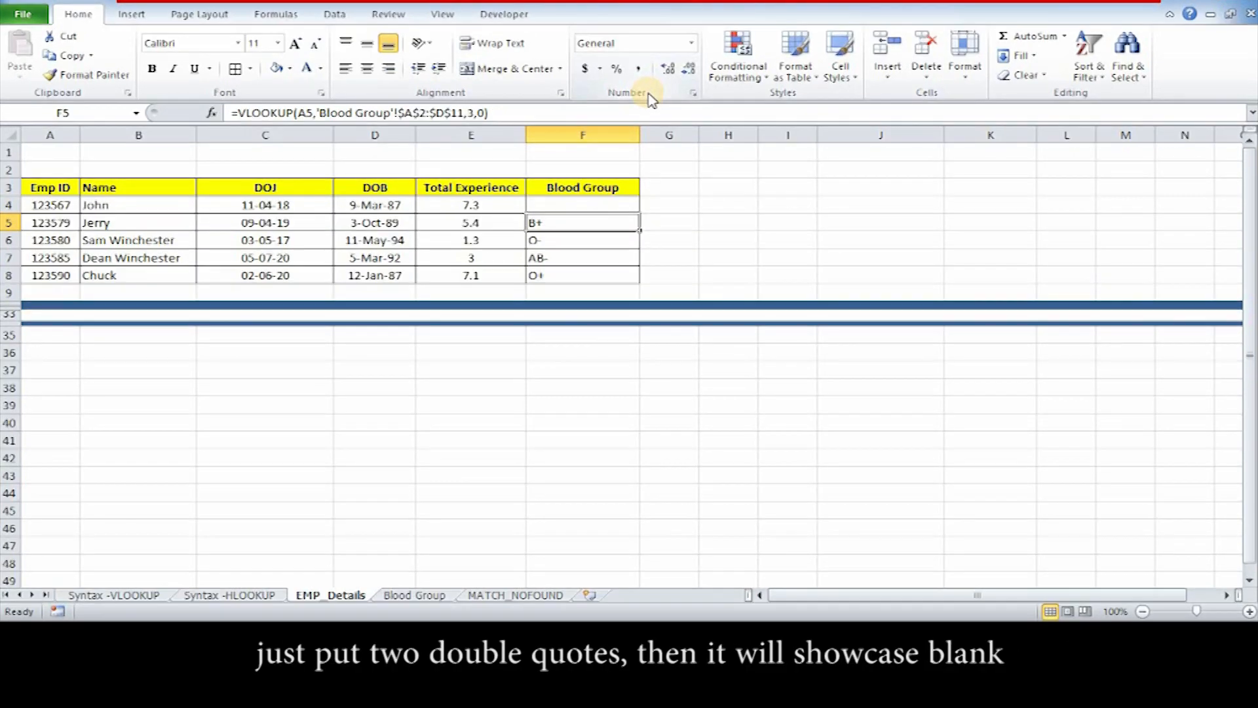
Set the IFERROR fallback value in F4 to the number 0.
{"action": "left_click", "coordinate": [541, 204]}
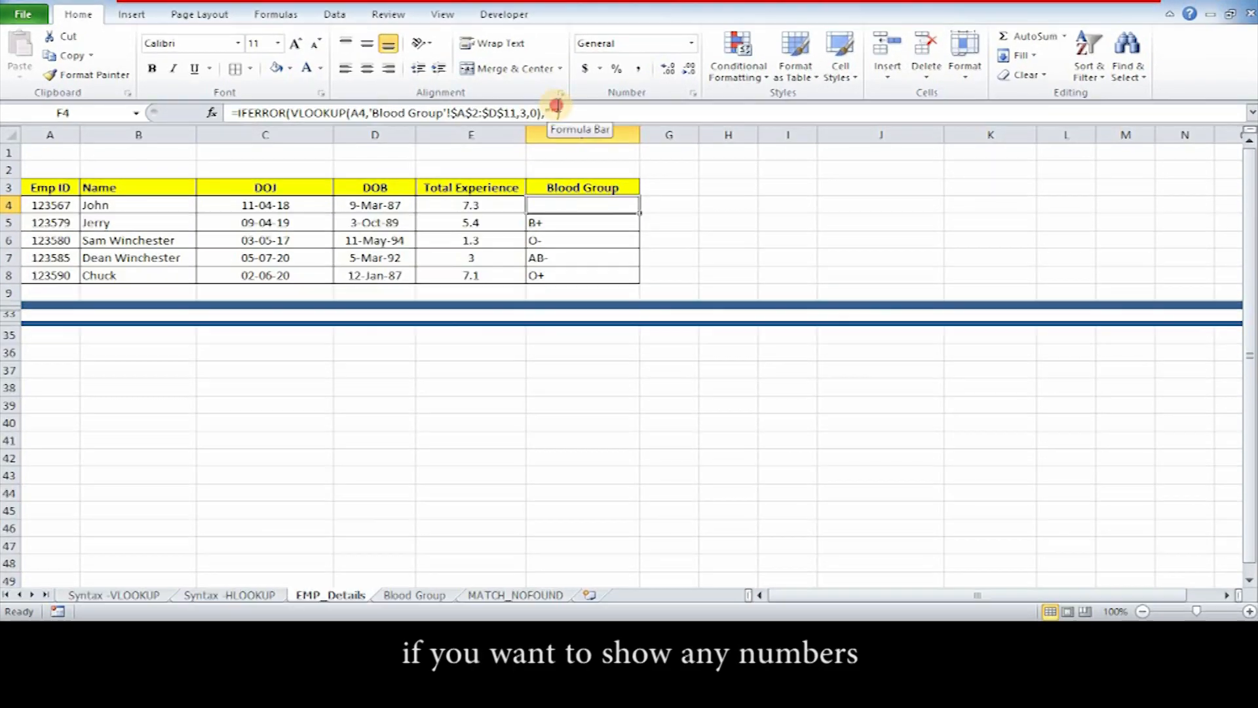
{"action": "type", "text": "0"}
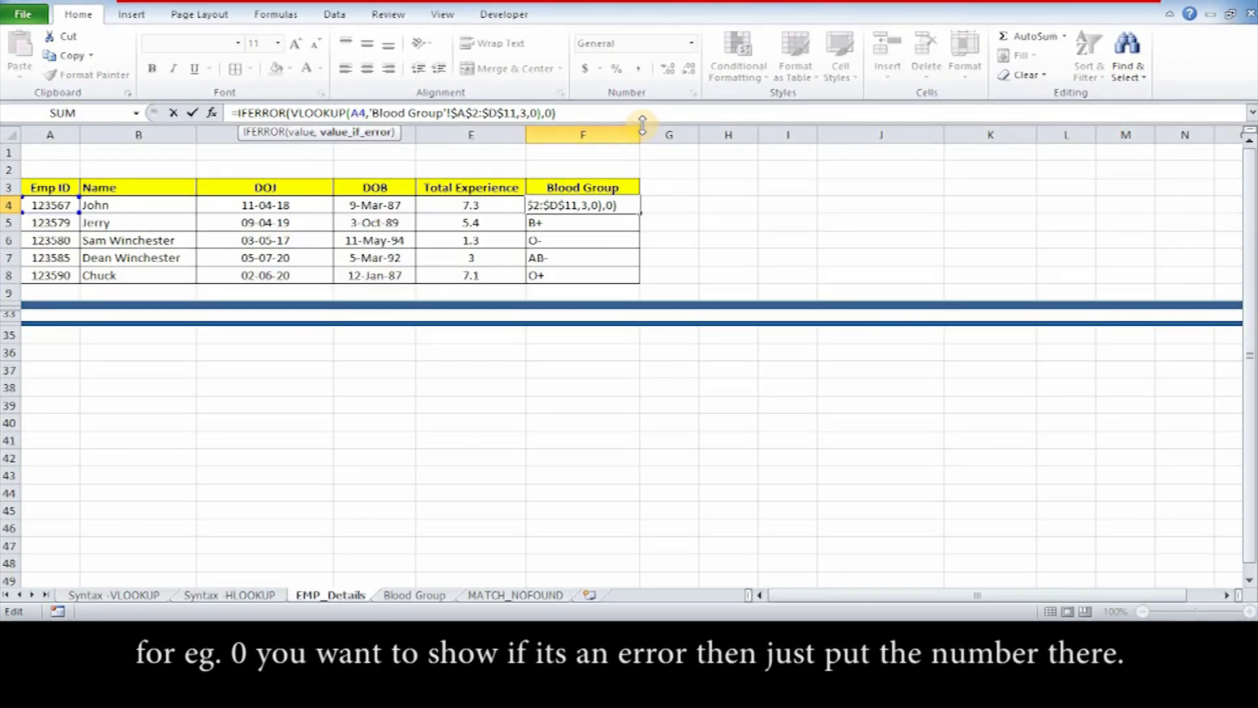
{"action": "key", "text": "Return"}
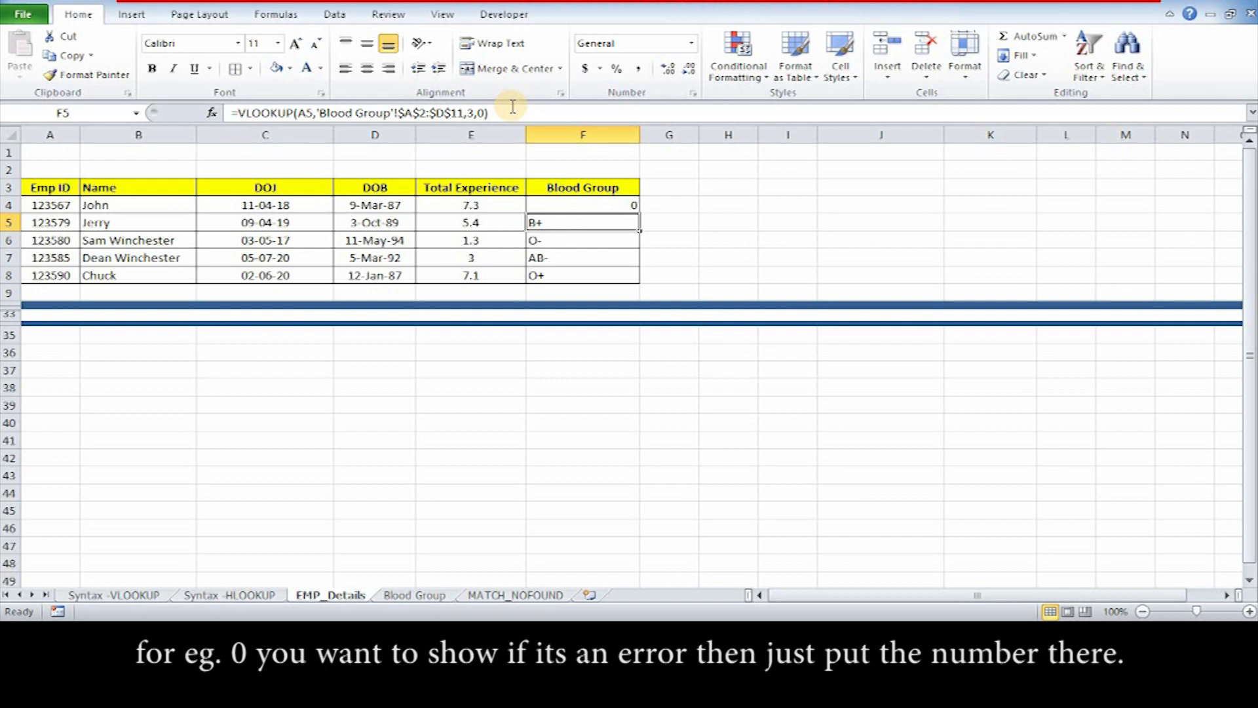
{"action": "left_click", "coordinate": [668, 205]}
{"action": "left_click", "coordinate": [578, 293]}
{"action": "left_click", "coordinate": [591, 259]}
{"action": "left_click", "coordinate": [607, 195]}
{"action": "left_click", "coordinate": [597, 201]}
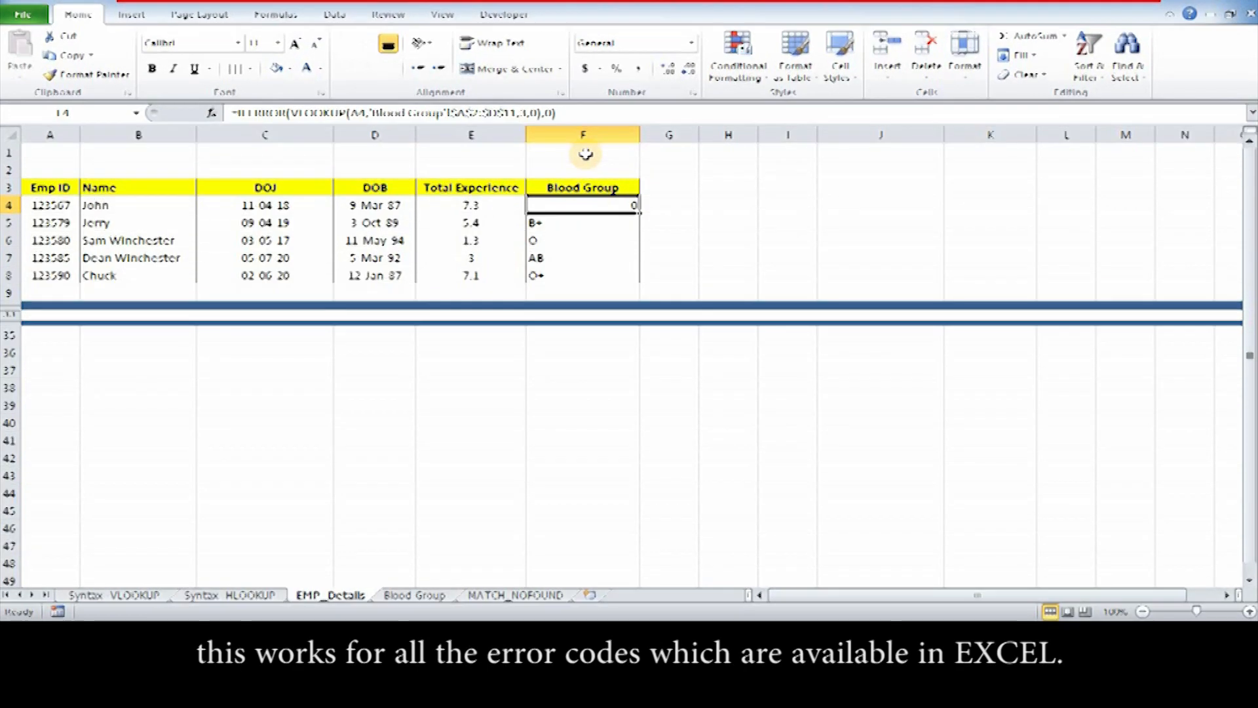
List the error codes #N/A, #REF and #DIV/0 in cells H4 to H6, and return to the IFERROR formula in F4.
{"action": "left_click", "coordinate": [747, 207]}
{"action": "type", "text": "#N/A"}
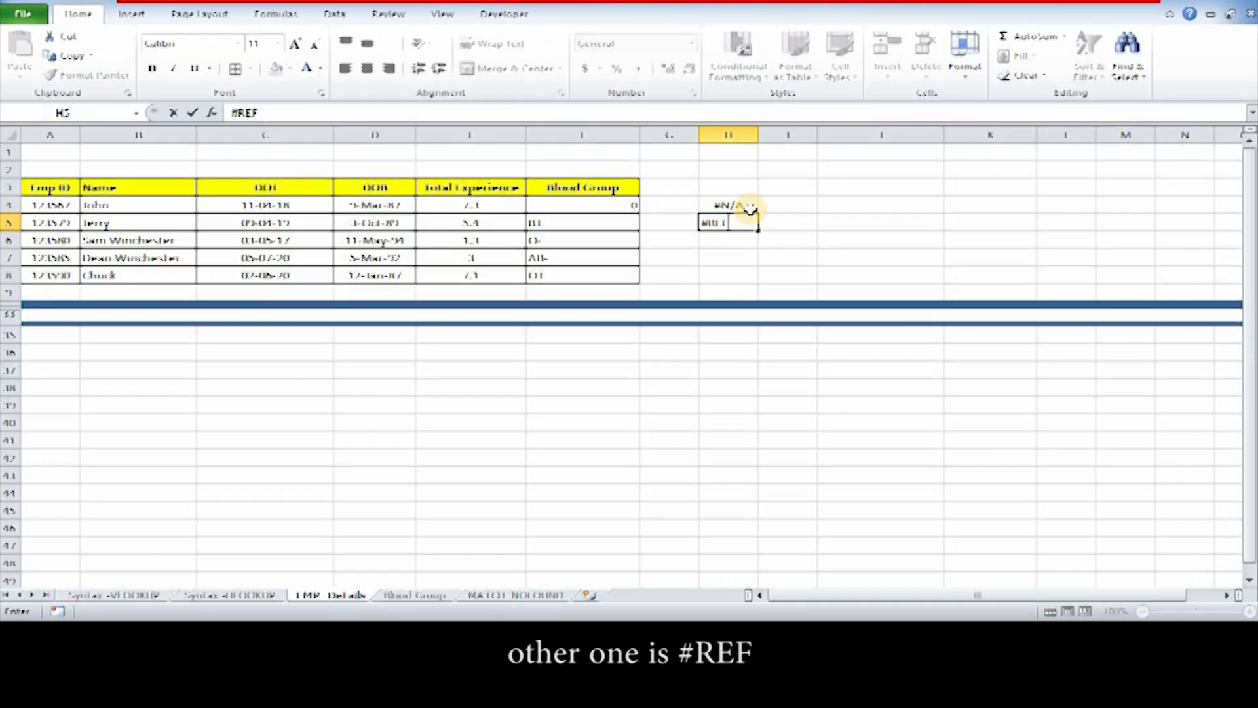
{"action": "key", "text": "Return"}
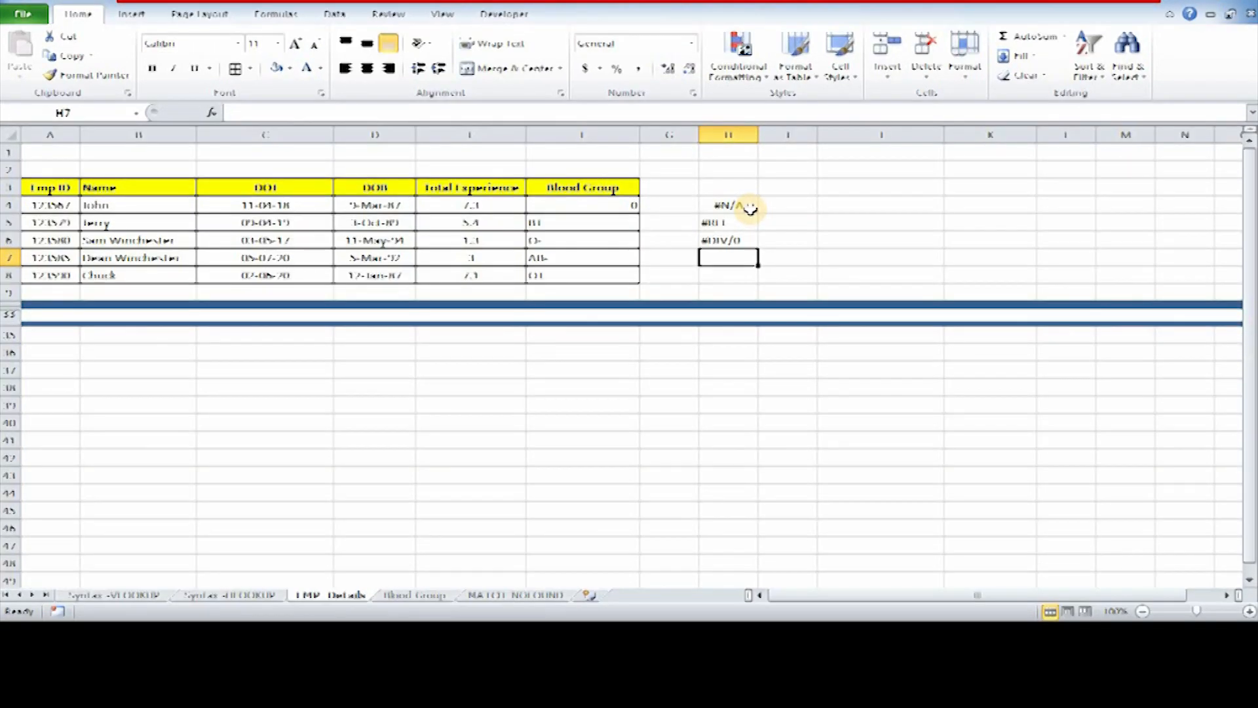
{"action": "left_click", "coordinate": [590, 205]}
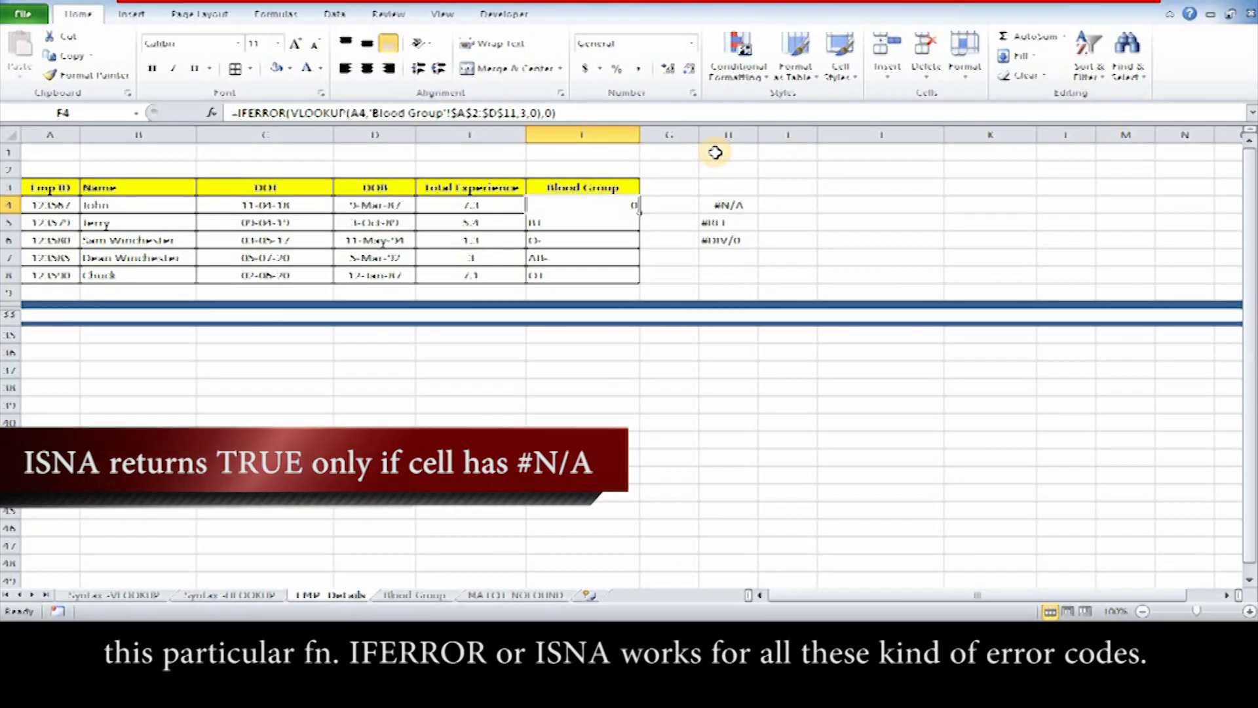
{"action": "left_click_drag", "start_coordinate": [728, 206], "coordinate": [732, 256]}
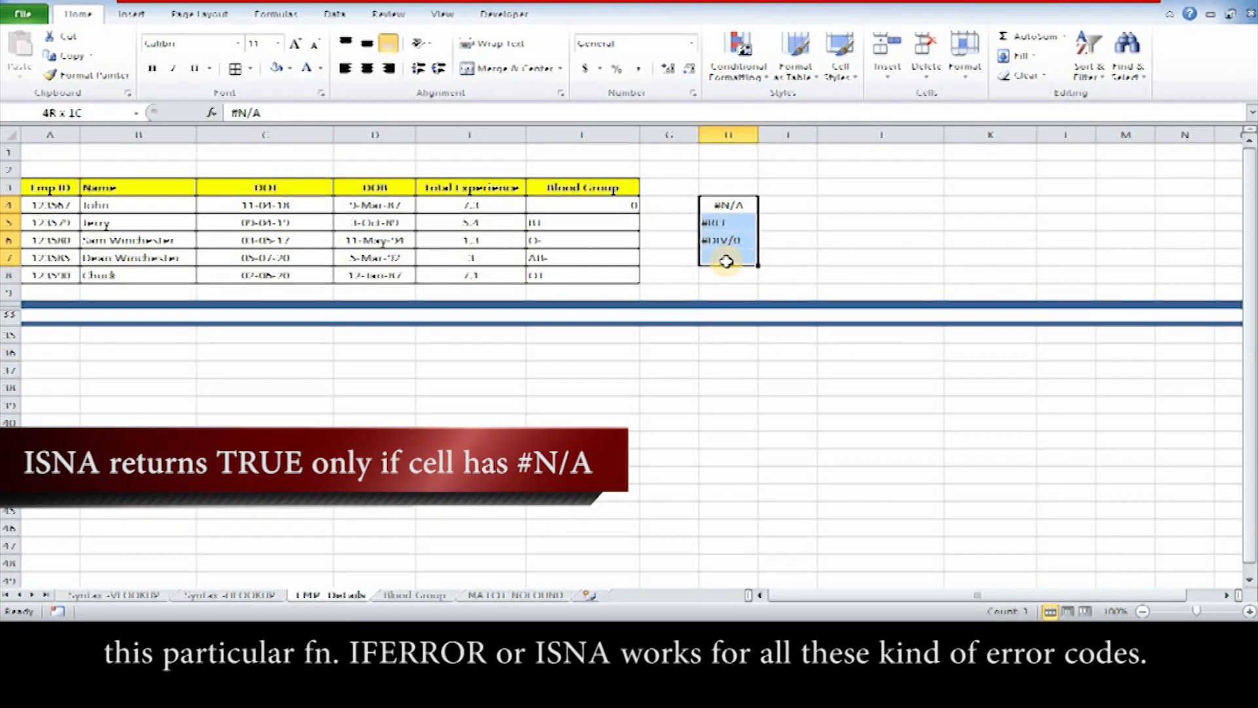
{"action": "left_click", "coordinate": [684, 274]}
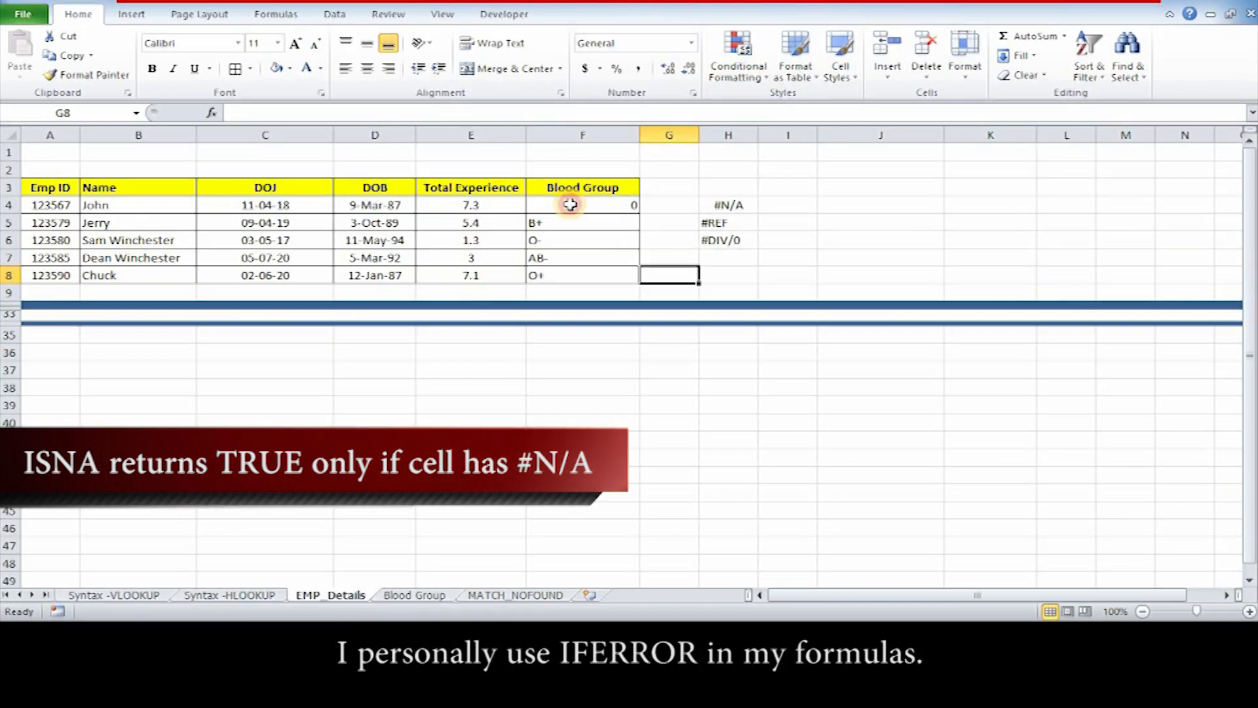
{"action": "left_click", "coordinate": [570, 204]}
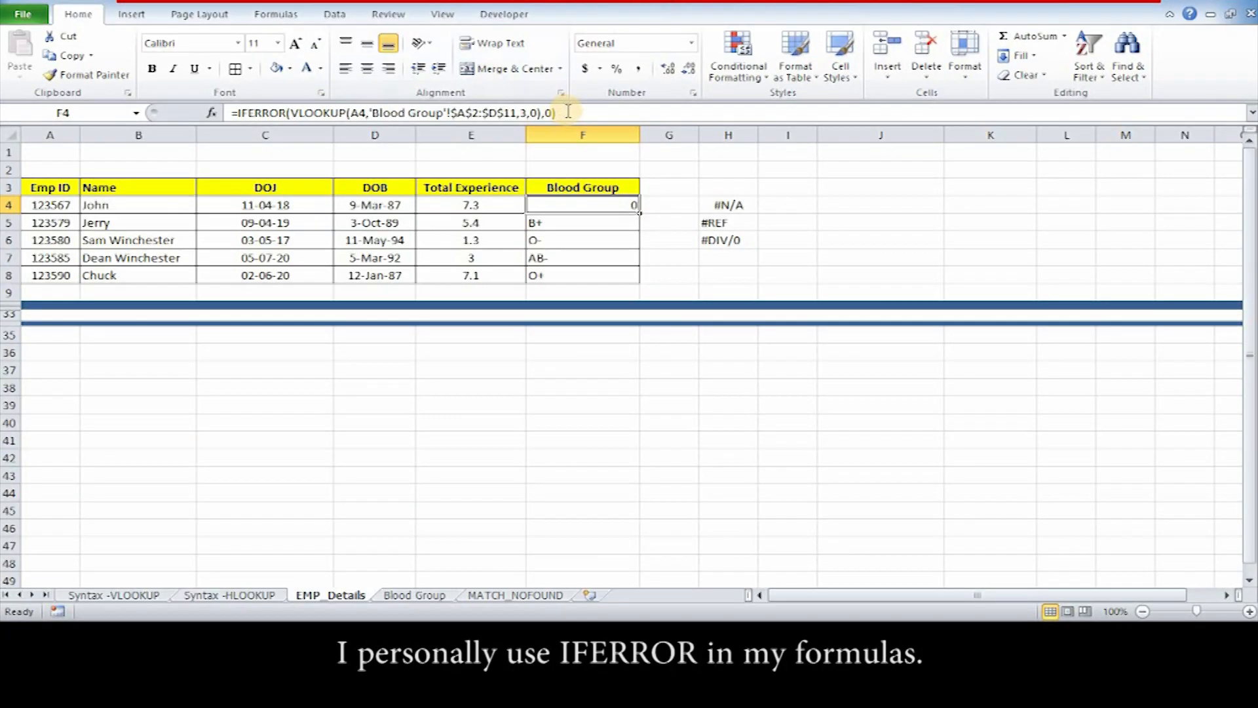